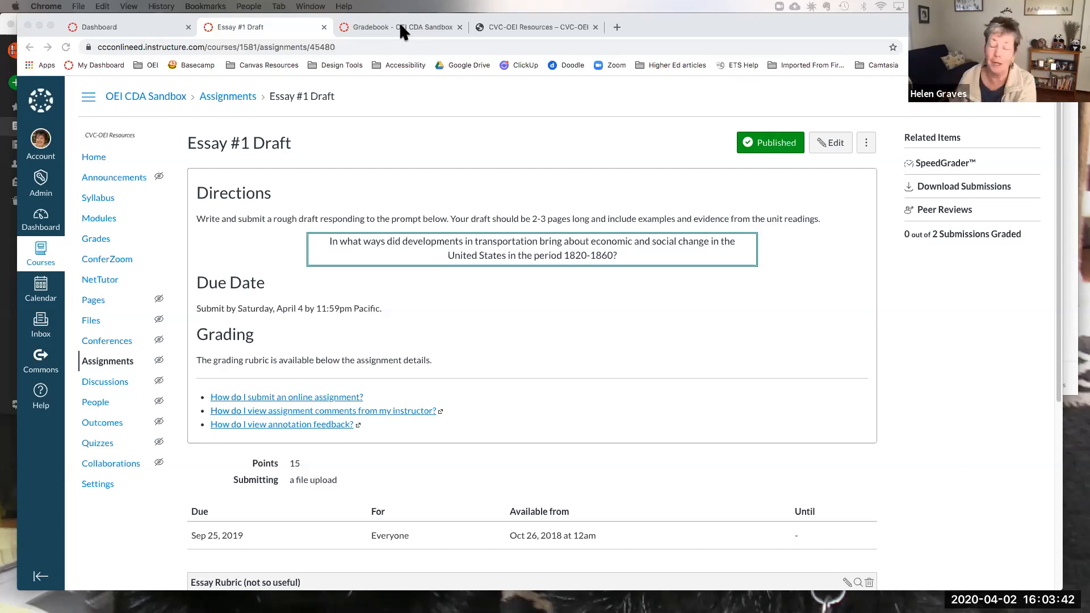
# - From the course Gradebook, open the first student's Essay #1 Draft submission in SpeedGrader
pyautogui.click(399, 24)
pyautogui.click(396, 26)
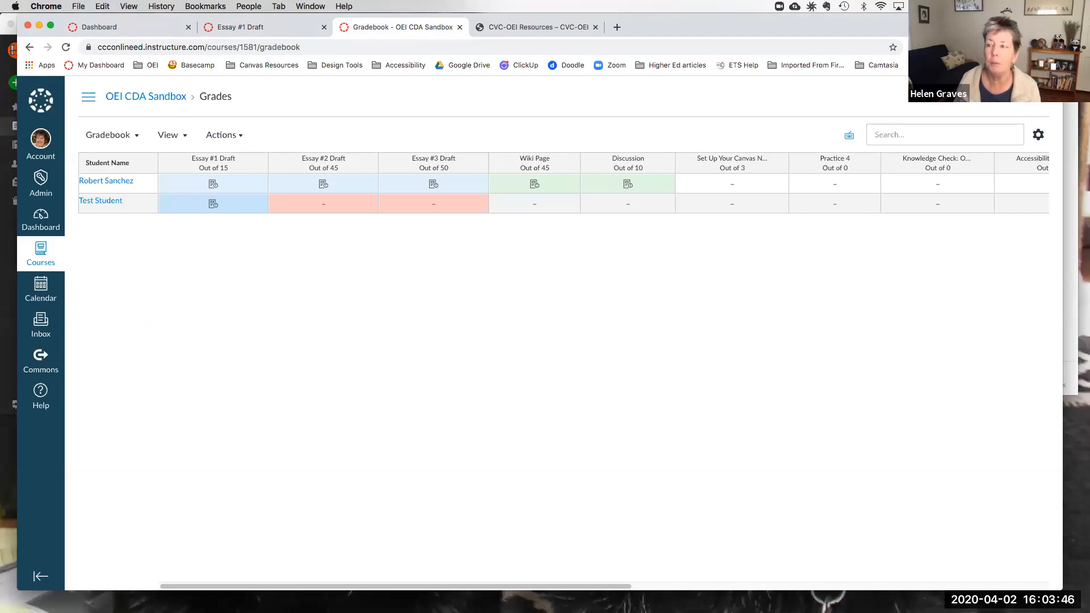
pyautogui.click(247, 182)
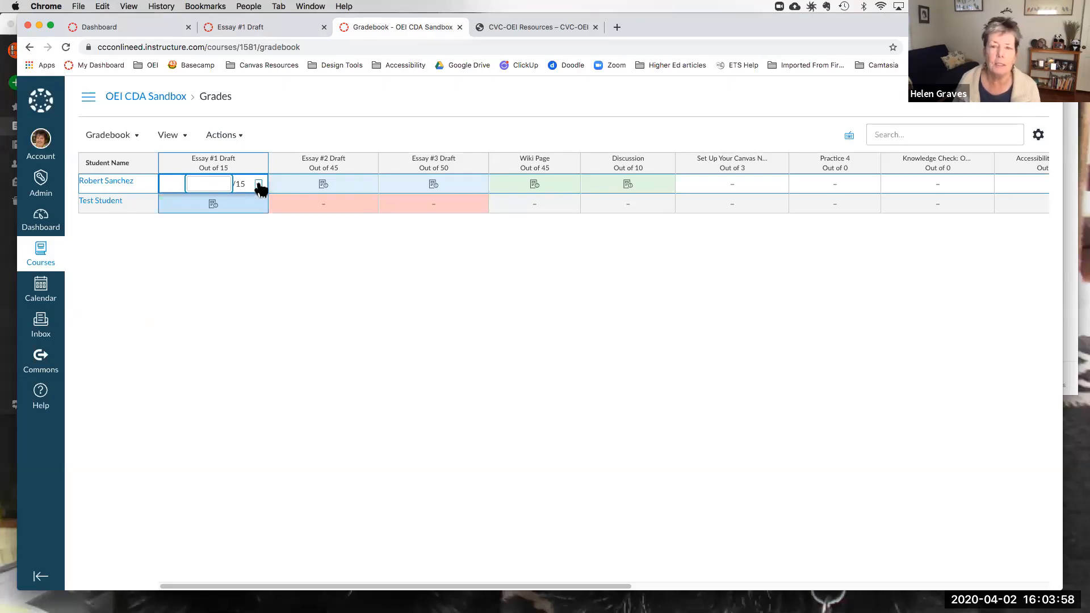
pyautogui.click(258, 184)
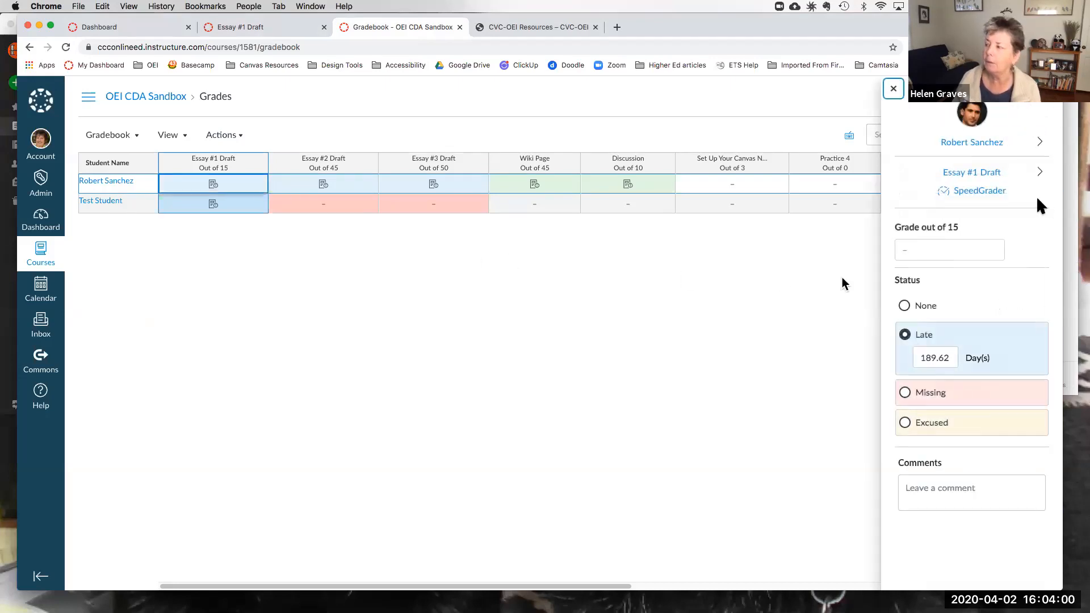
pyautogui.click(987, 193)
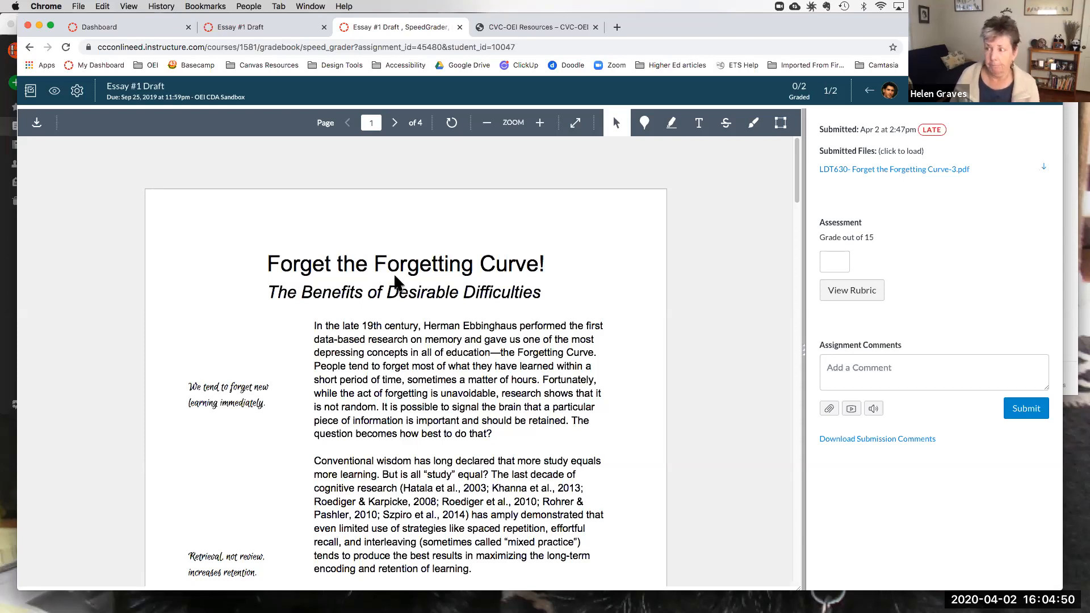
# - Add a blue point annotation at the first line of the opening paragraph with the comment "Excellent point"
pyautogui.scroll(-2, 396, 280)
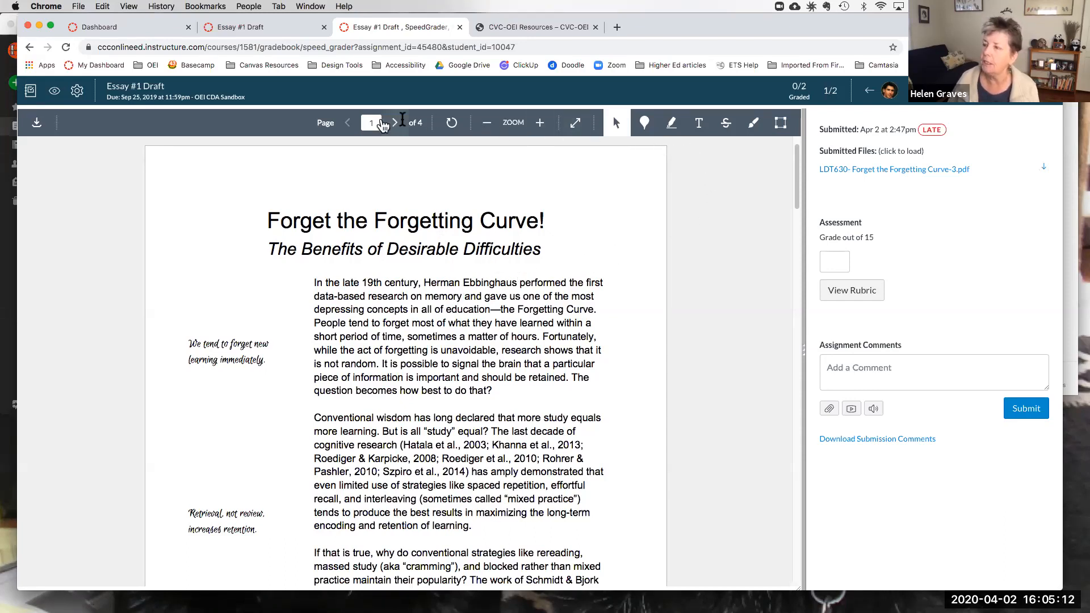
pyautogui.click(646, 126)
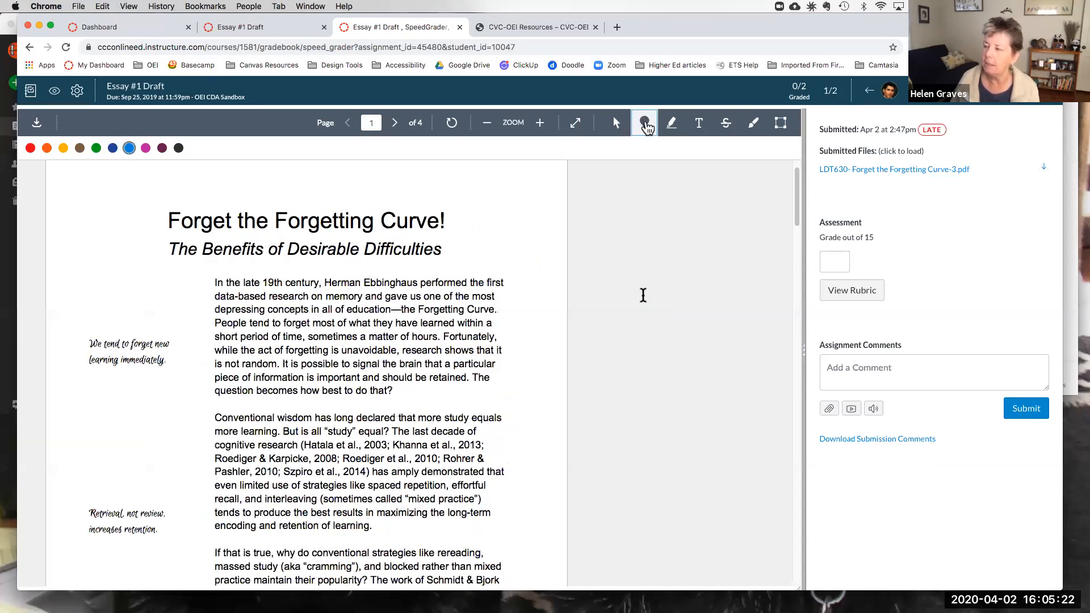
pyautogui.click(644, 295)
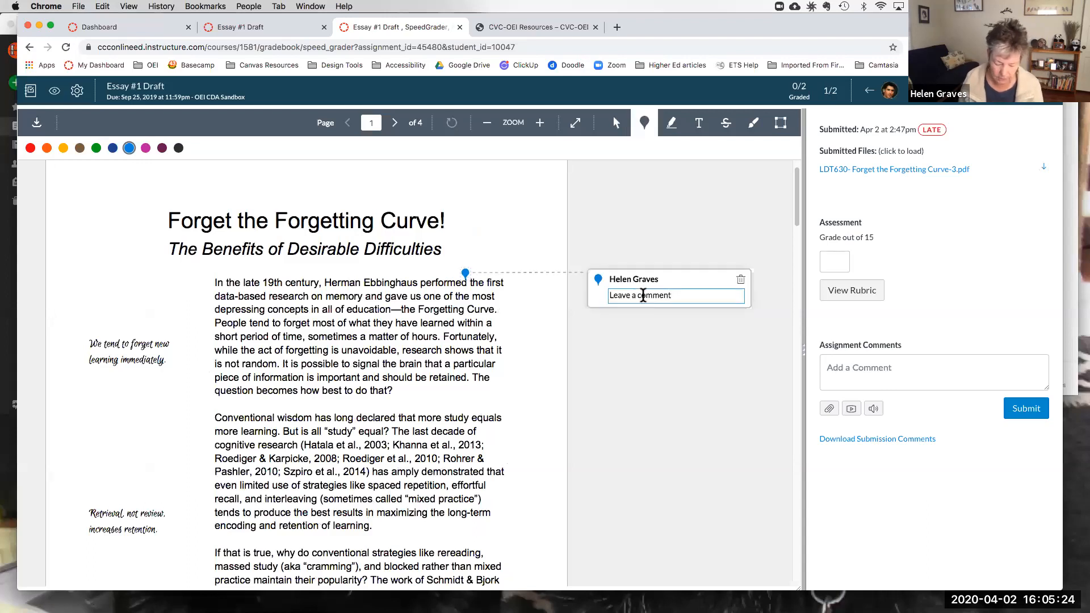
pyautogui.write('Excellent POin')
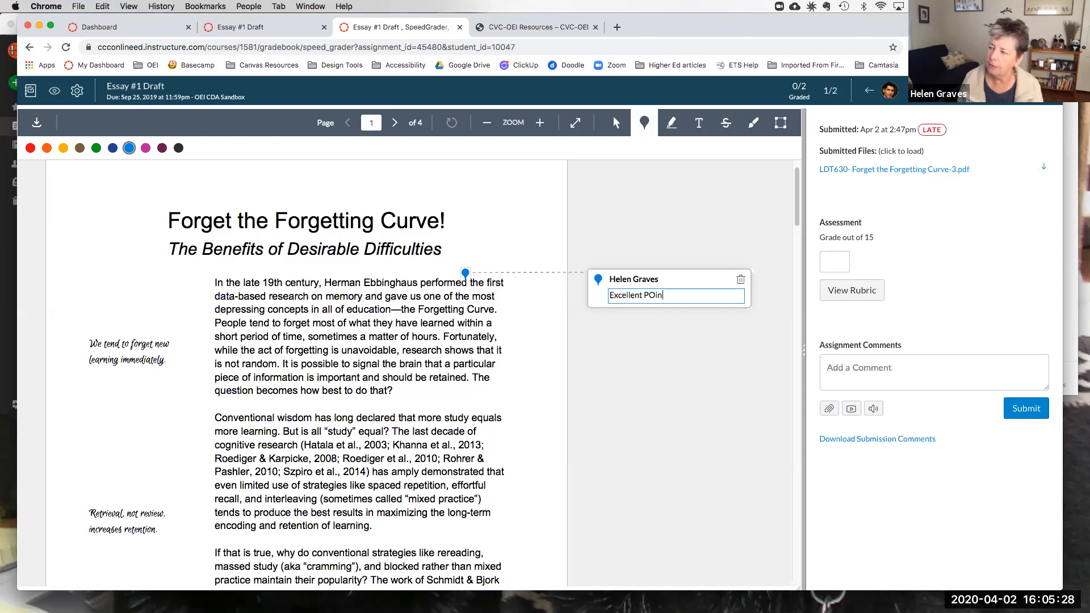
pyautogui.press('BackSpace')
pyautogui.press('BackSpace')
pyautogui.write('point')
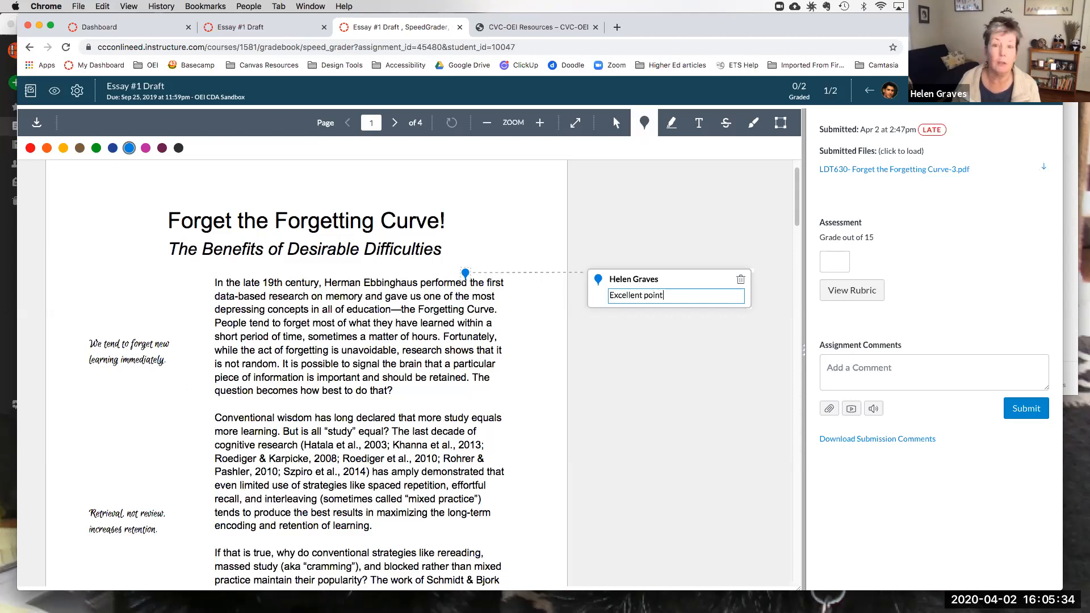
pyautogui.press('Return')
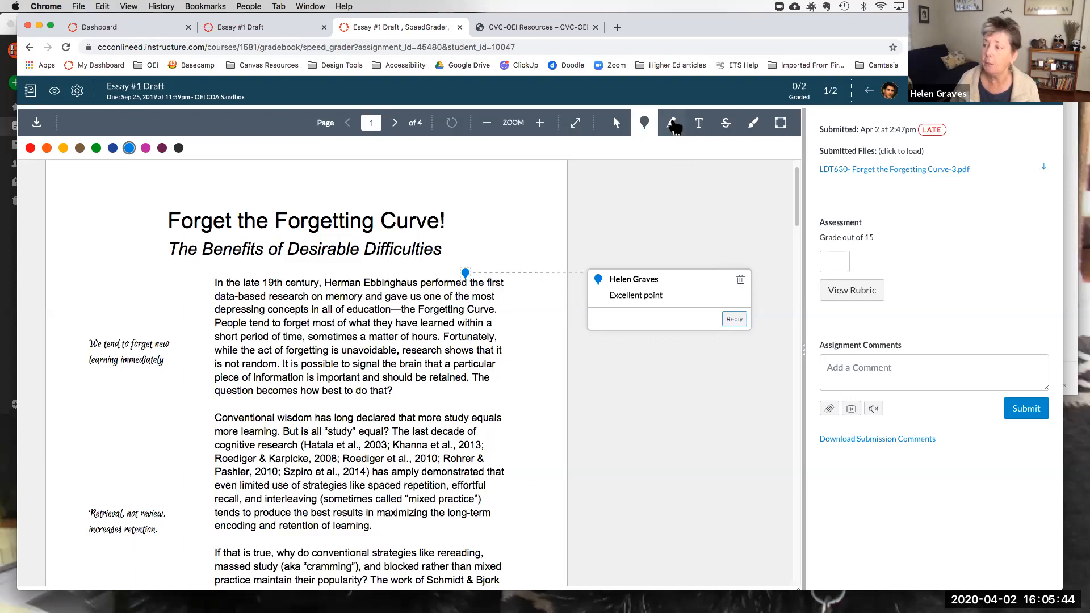
# - Highlight "depressing concepts in all of education" in yellow and open a comment on the highlight
pyautogui.click(673, 125)
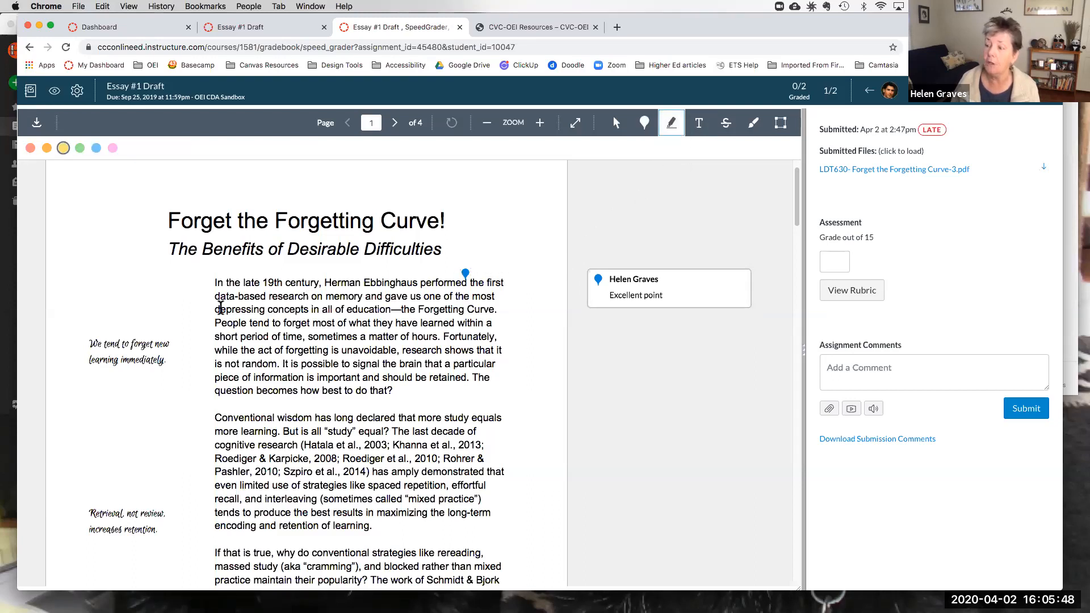
pyautogui.moveTo(220, 309)
pyautogui.mouseDown()
pyautogui.moveTo(401, 309)
pyautogui.moveTo(390, 314)
pyautogui.mouseUp()
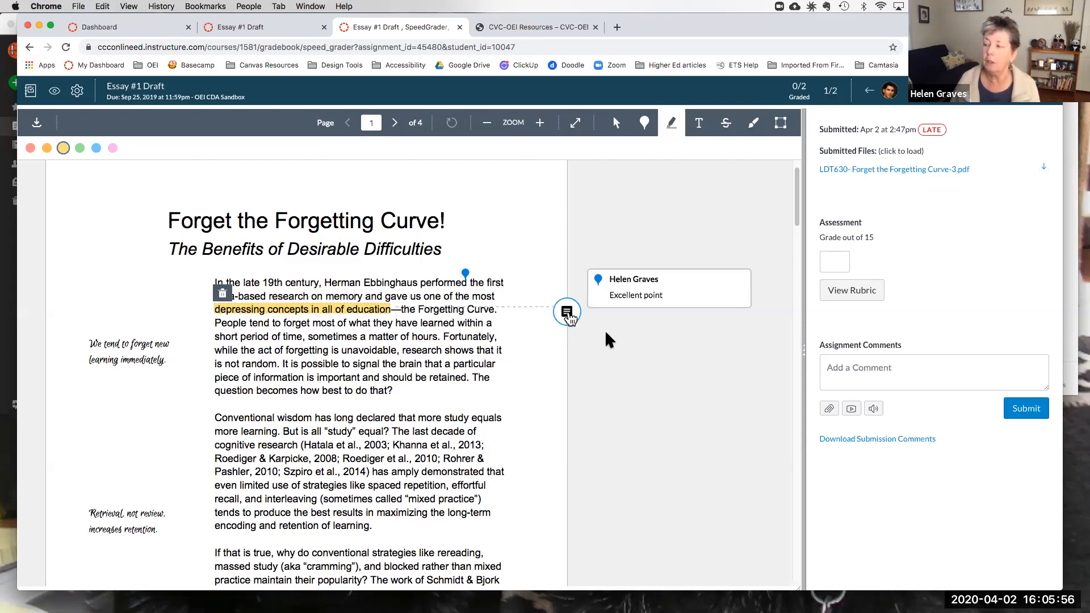
pyautogui.click(567, 313)
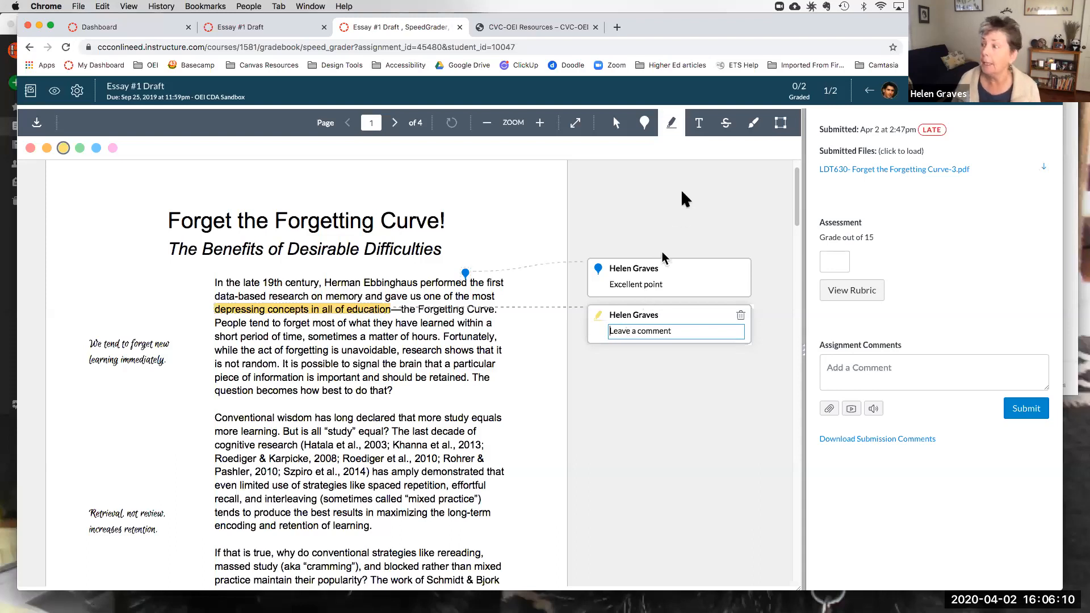
# - Add the free text annotation "Overall, very well done" and place it in the margin beside the first paragraph
pyautogui.click(700, 124)
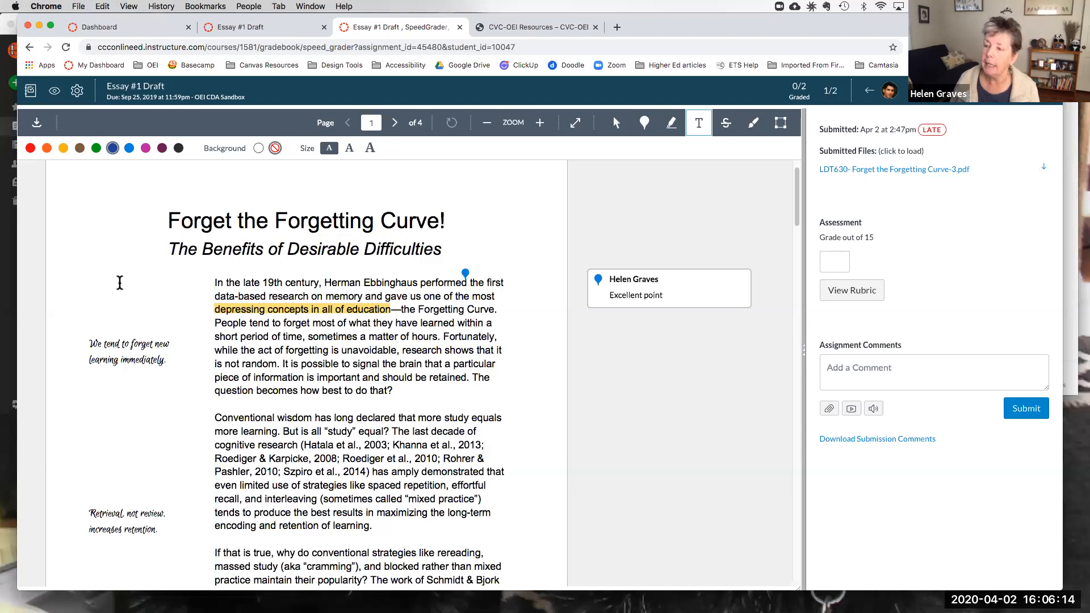
pyautogui.click(150, 284)
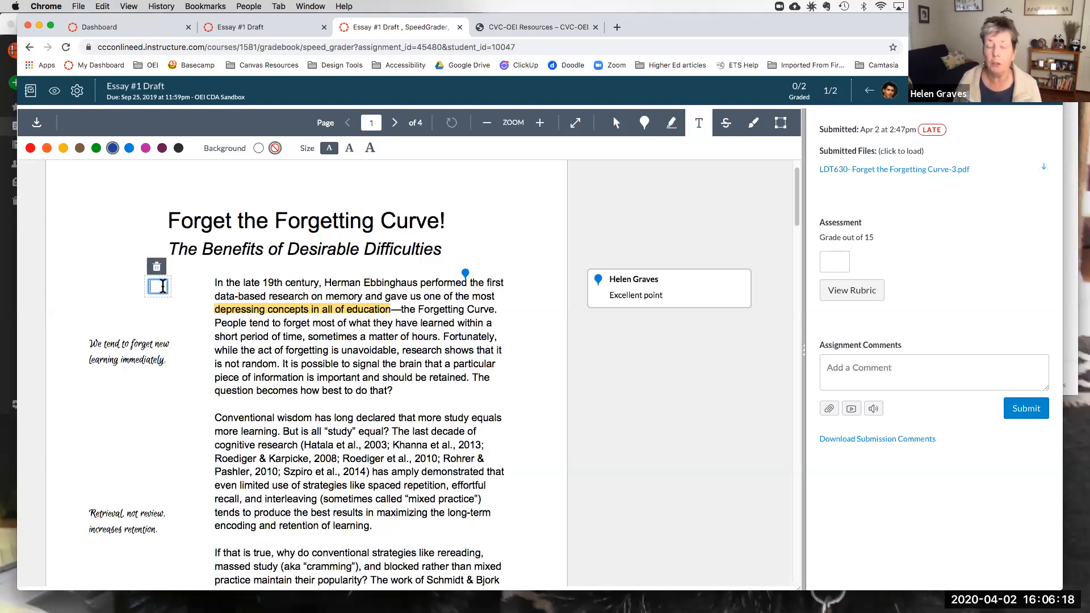
pyautogui.write('Overal')
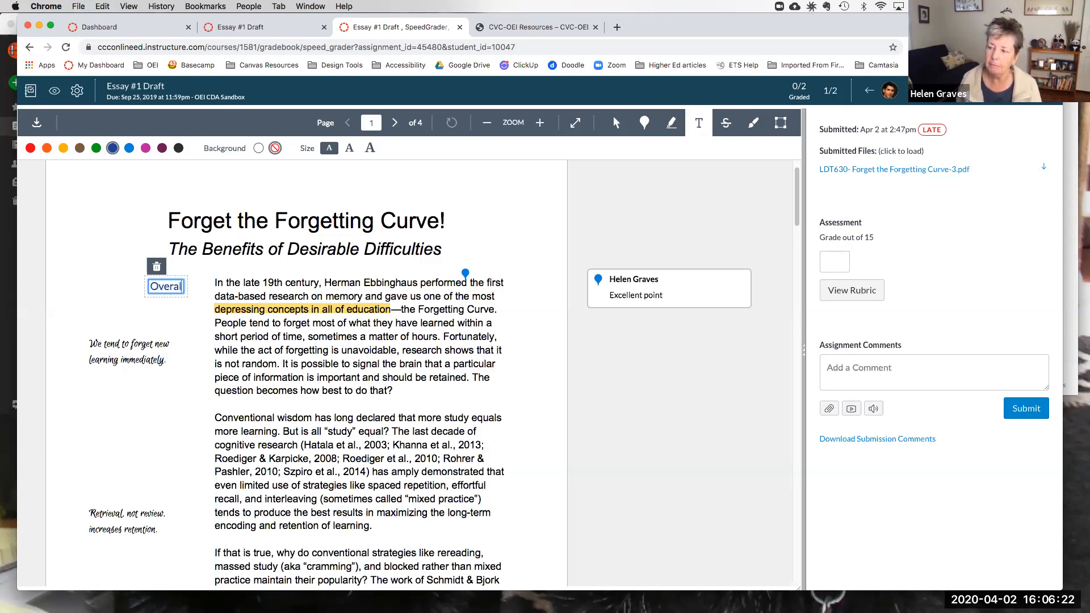
pyautogui.write('l, ')
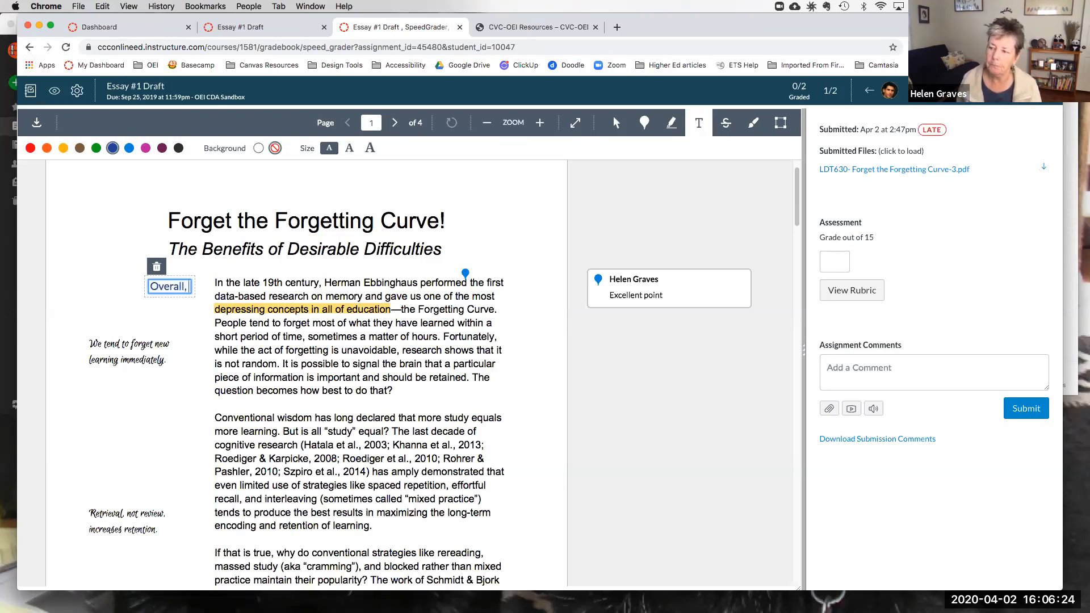
pyautogui.write('very well done')
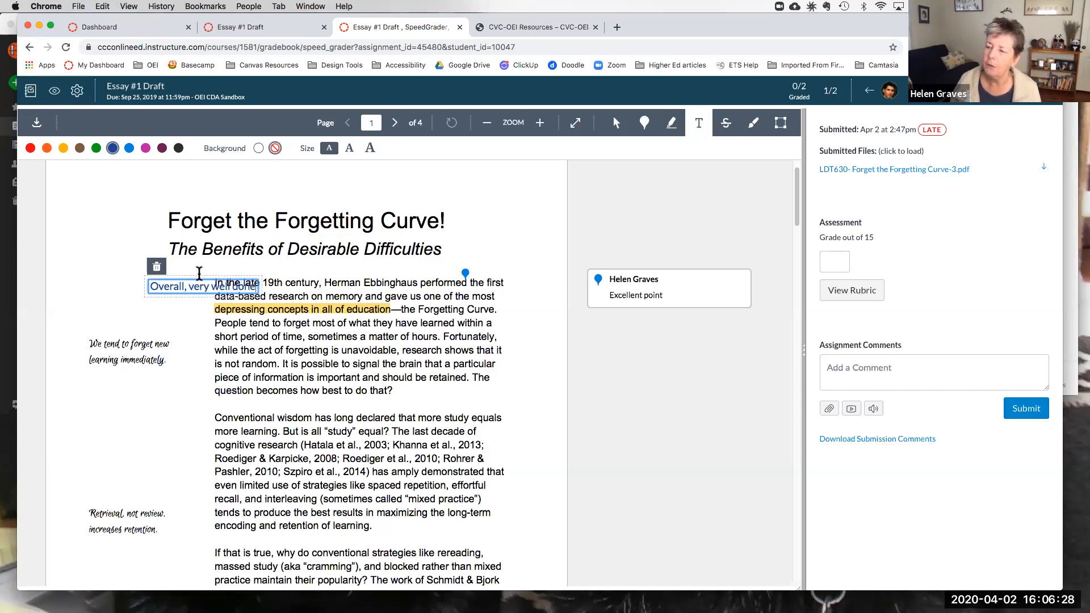
pyautogui.click(200, 277)
pyautogui.click(179, 279)
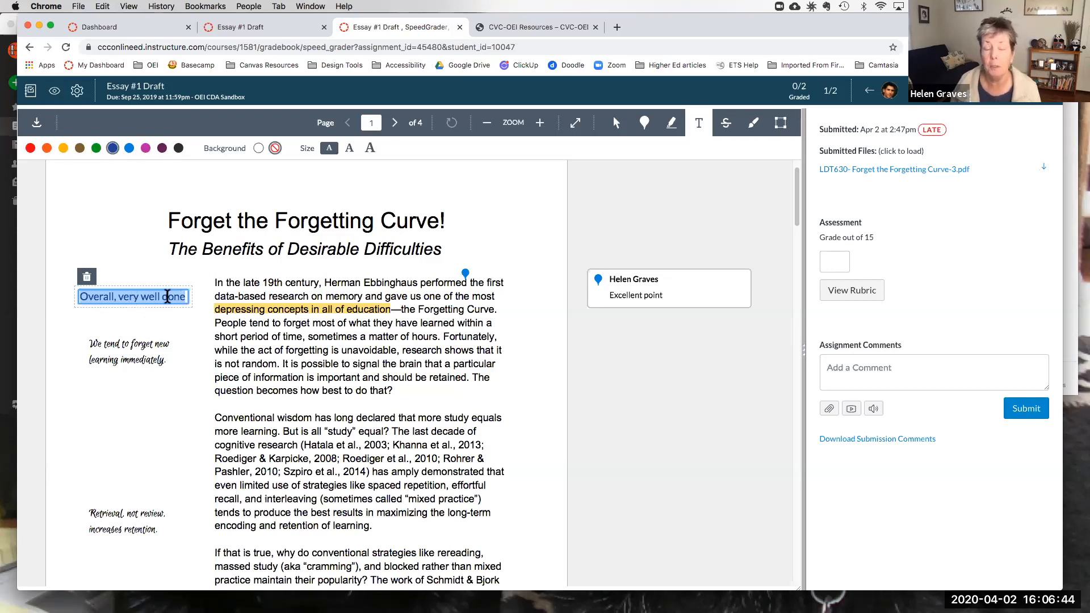
# - Change the colour of the "Overall, very well done" text annotation to light blue
pyautogui.click(131, 150)
pyautogui.click(130, 149)
pyautogui.click(100, 295)
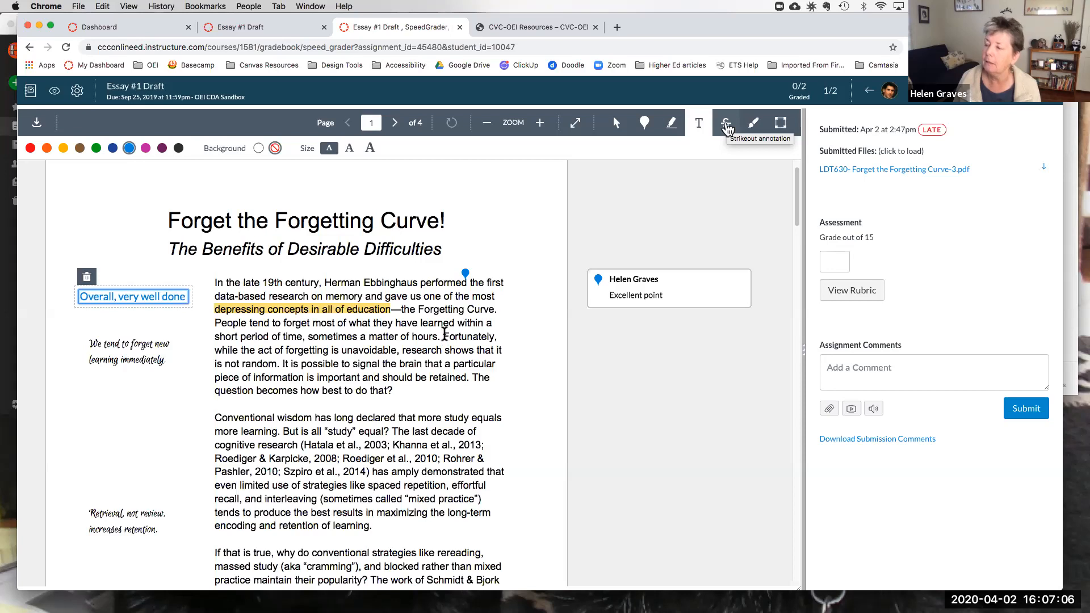
# - Strike out "Fortunately," in the first paragraph in red and open a comment on the strikeout
pyautogui.click(726, 125)
pyautogui.moveTo(444, 336); pyautogui.dragTo(493, 337)
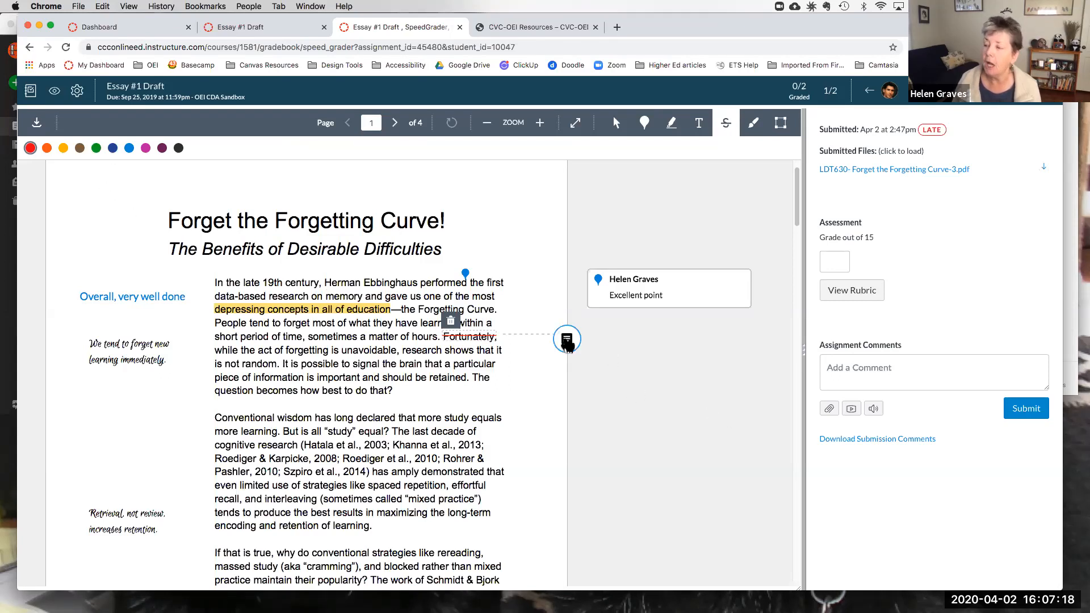
pyautogui.click(567, 341)
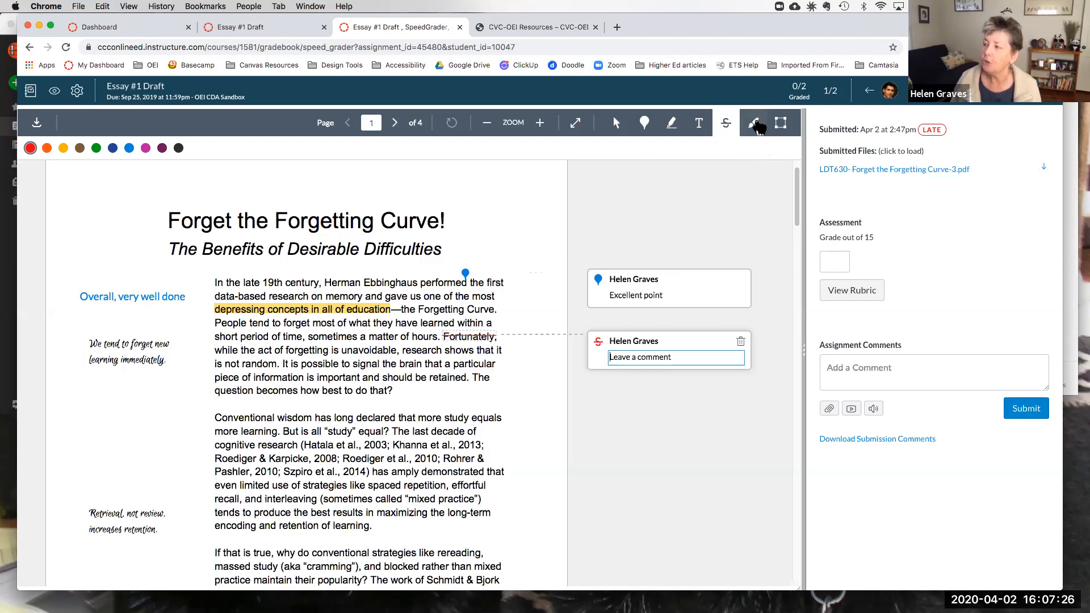
# - Draw a thick red freehand circle around "Curve!" in the title, and delete that annotation
pyautogui.click(756, 124)
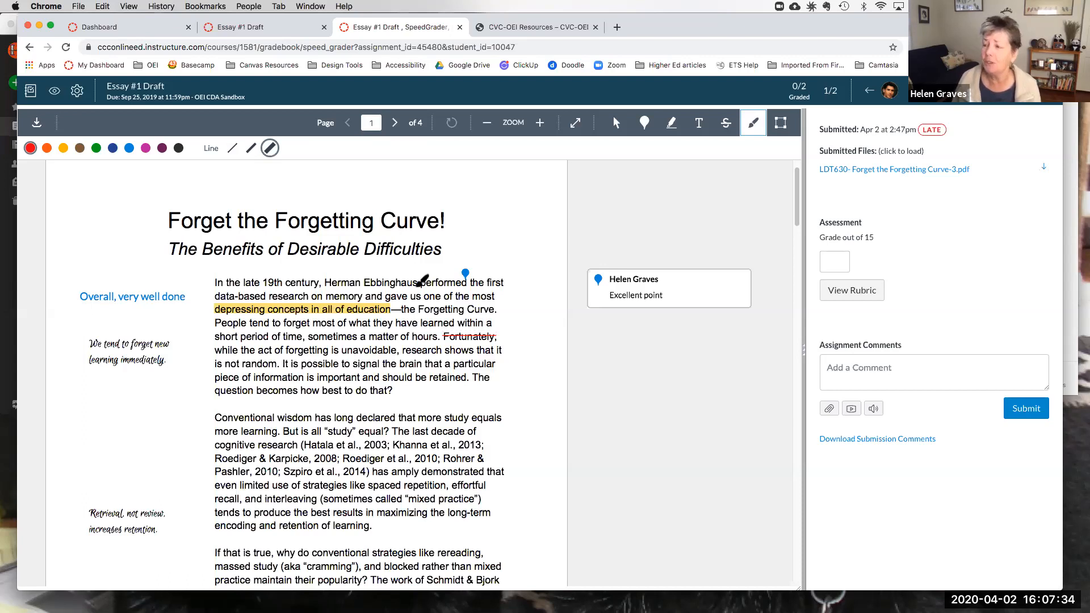
pyautogui.moveTo(402, 194)
pyautogui.mouseDown()
pyautogui.moveTo(382, 239)
pyautogui.moveTo(480, 195)
pyautogui.moveTo(404, 191)
pyautogui.mouseUp()
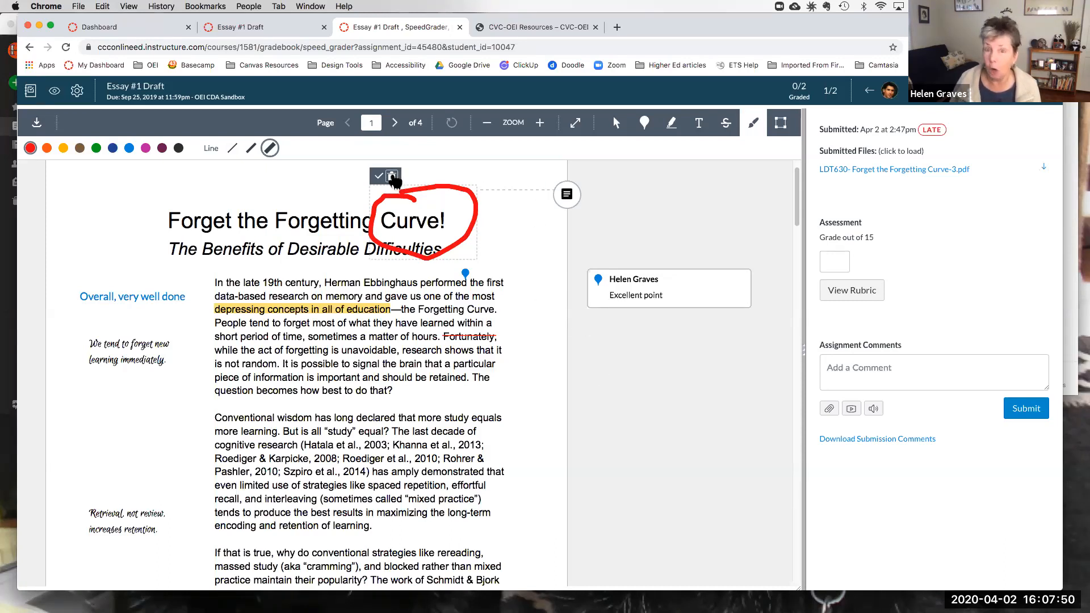
pyautogui.click(392, 177)
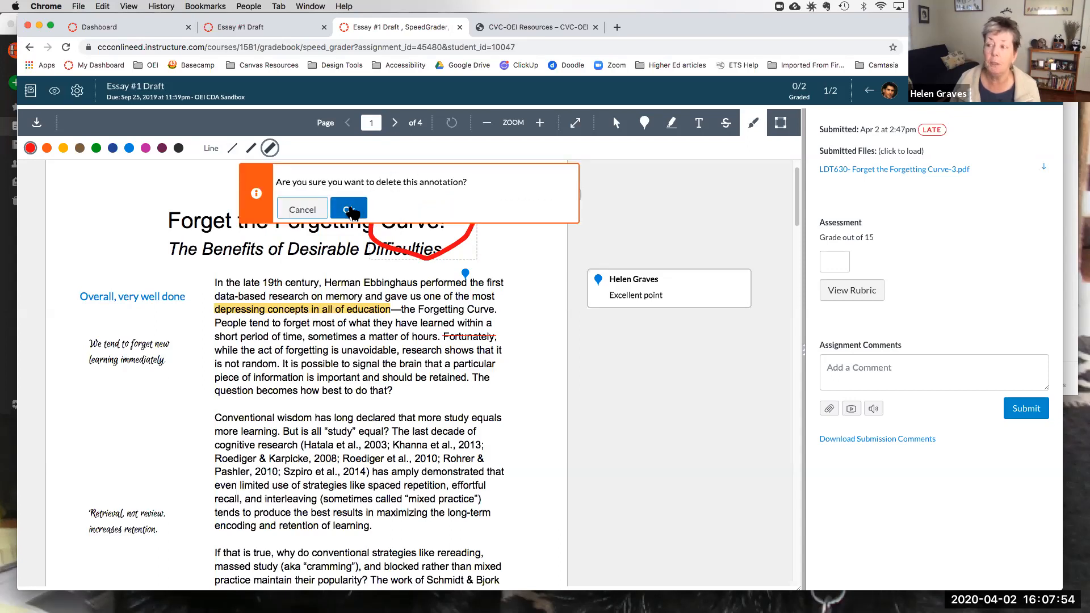
pyautogui.click(350, 210)
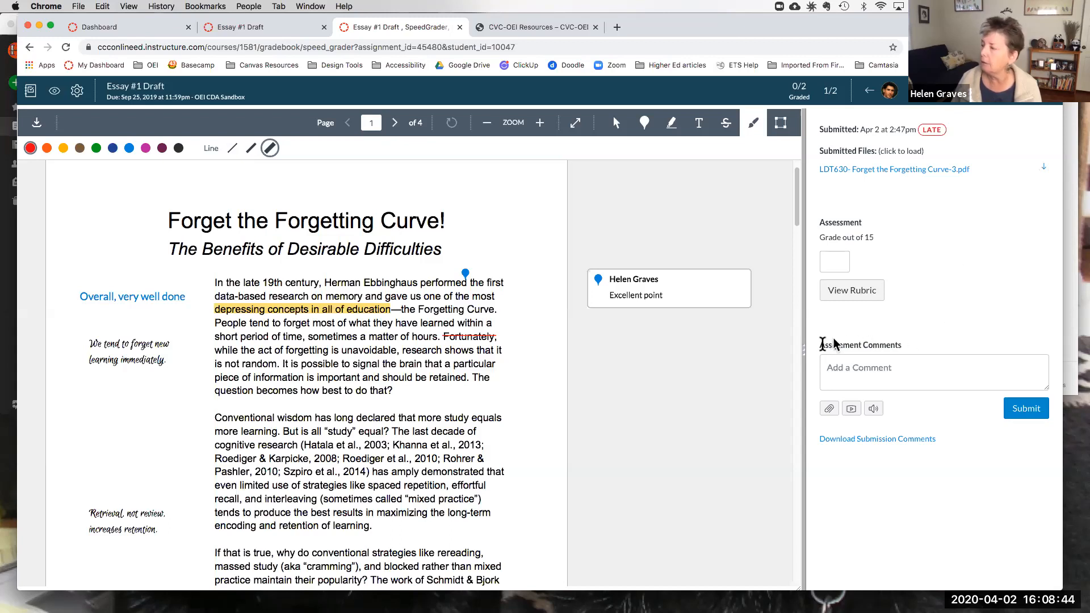
# - In the essay rubric, rate Comprehension/Analysis 15 points and Required Elements 9 points, and open the Required Elements comment field
pyautogui.moveTo(808, 360); pyautogui.dragTo(612, 362)
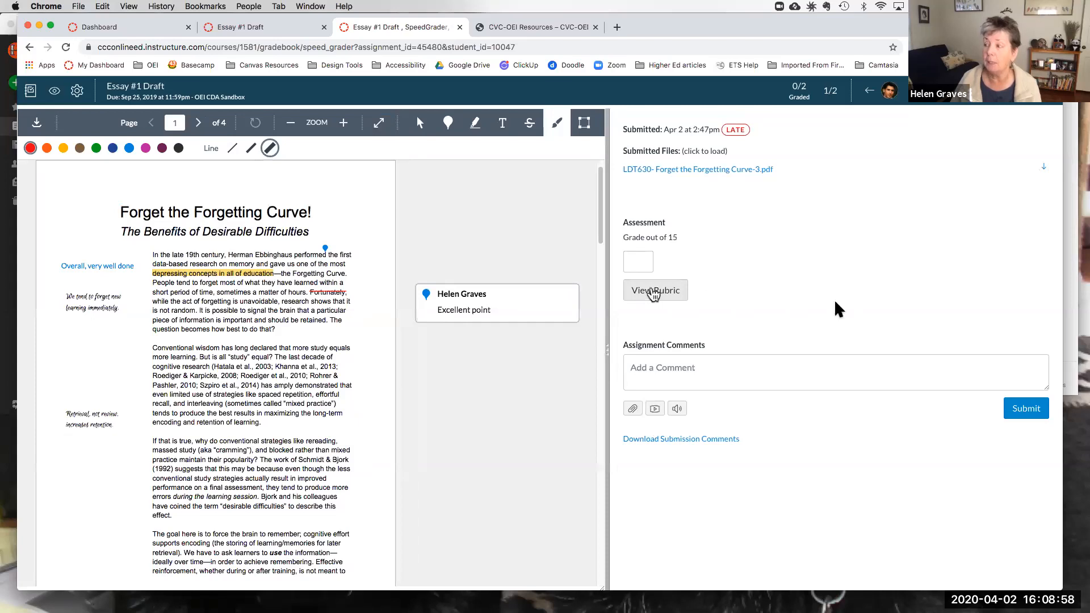
pyautogui.click(655, 291)
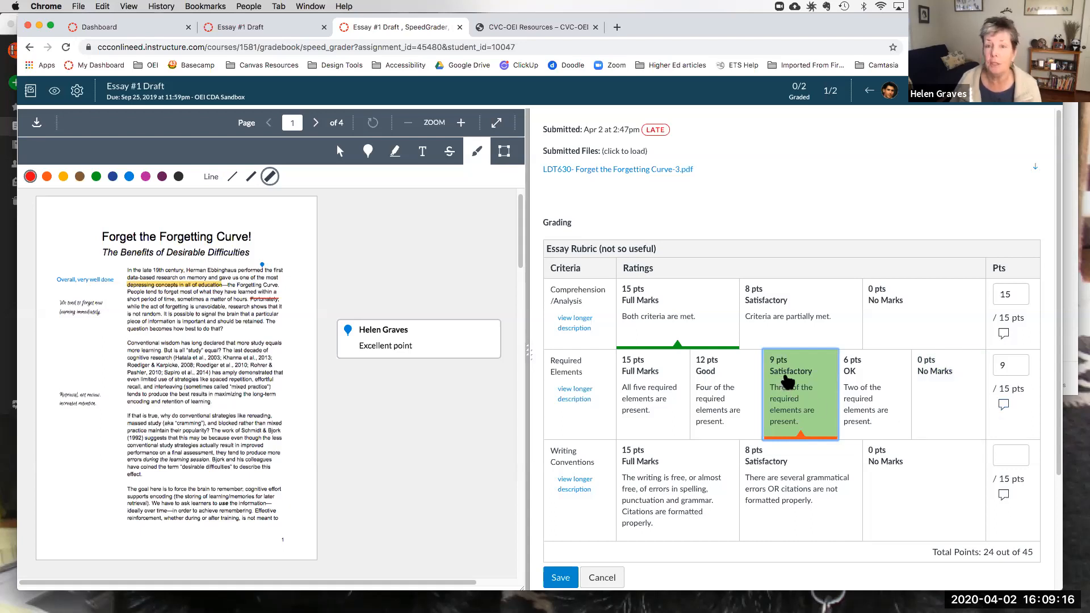
pyautogui.click(1004, 407)
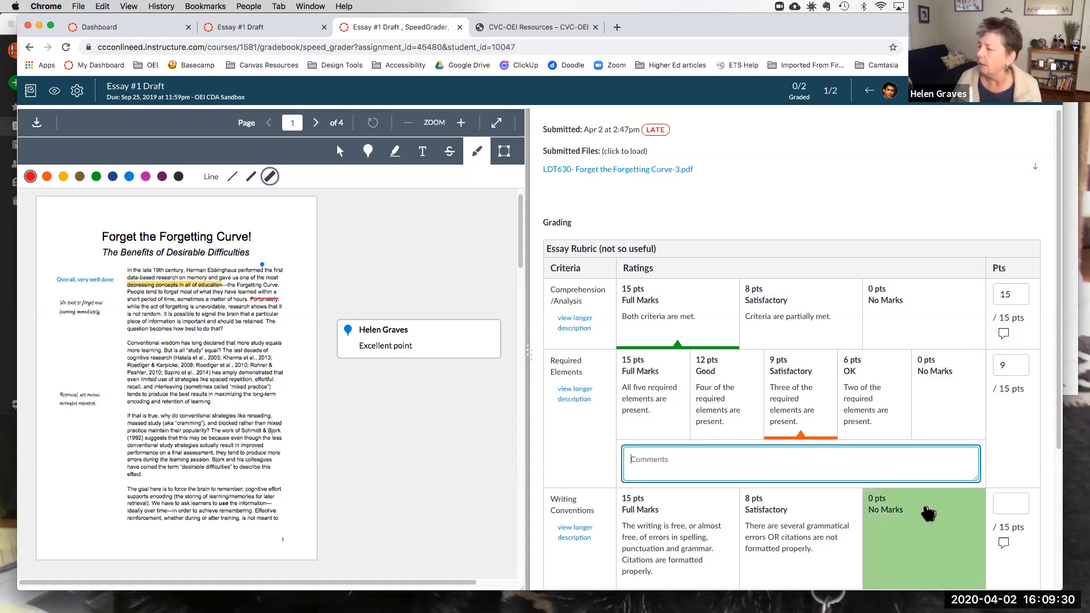
# - Rate Writing Conventions as Satisfactory with 8 points and save the rubric assessment
pyautogui.scroll(-1, 926, 516)
pyautogui.scroll(-3, 927, 515)
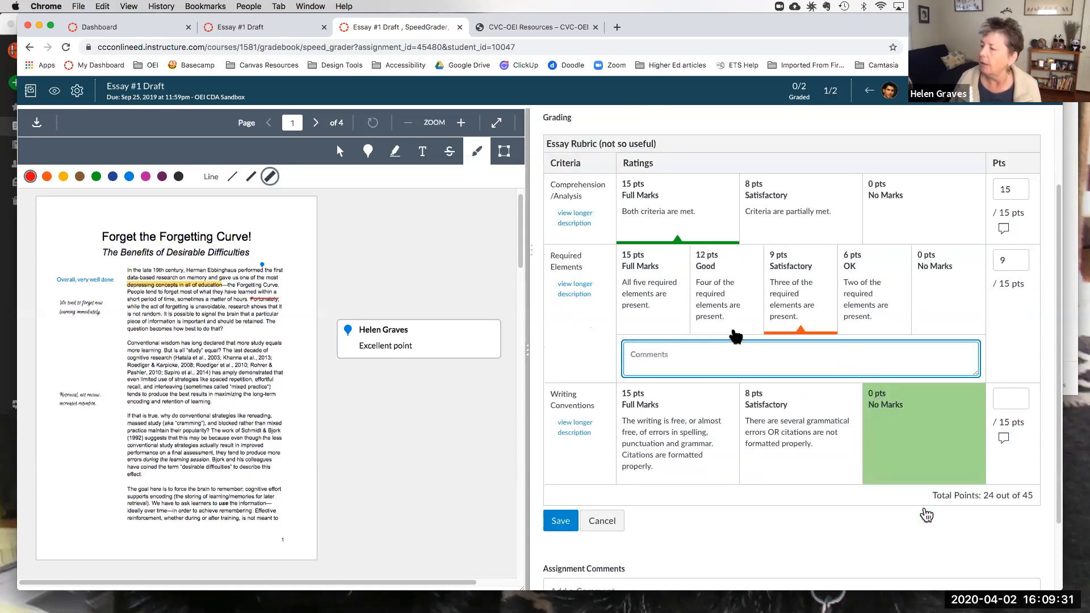
pyautogui.scroll(-3, 819, 338)
pyautogui.click(823, 340)
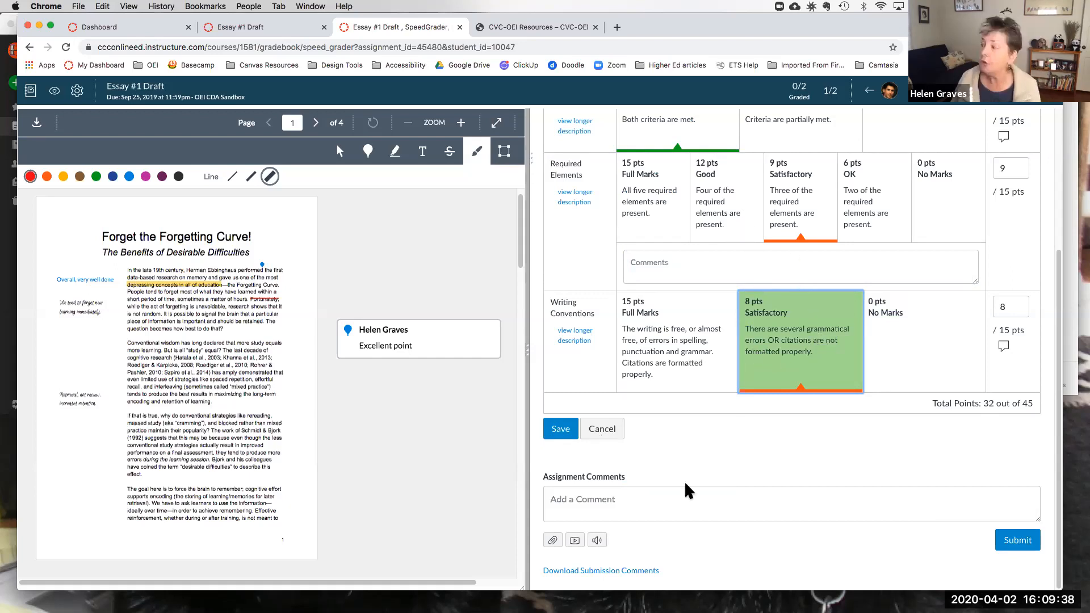
pyautogui.click(561, 430)
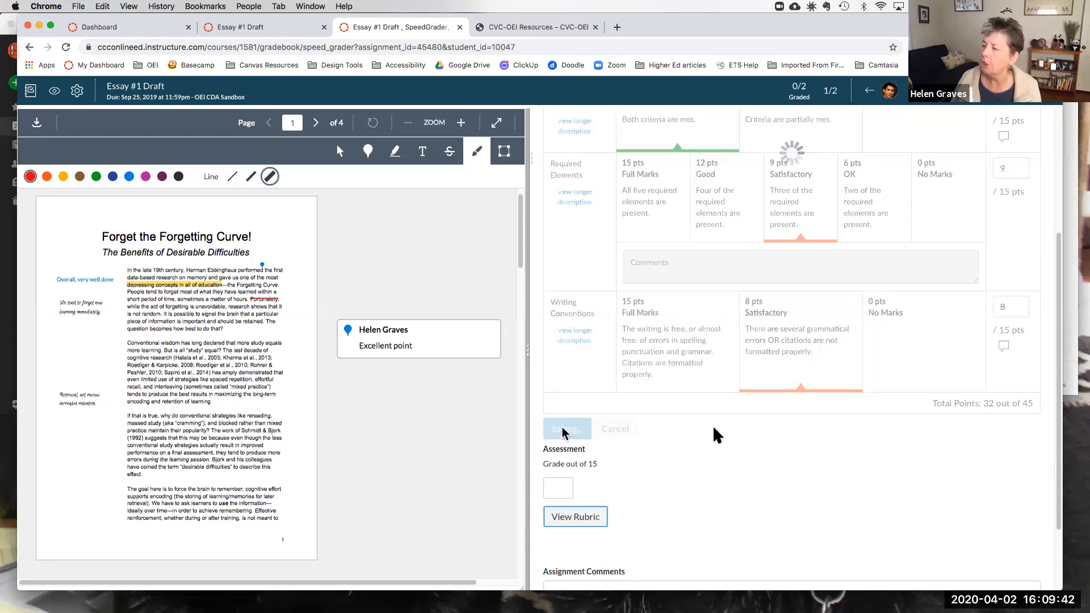
# - Enter the assignment comment "Overall, well done!" for the submission
pyautogui.scroll(-3, 633, 498)
pyautogui.click(633, 498)
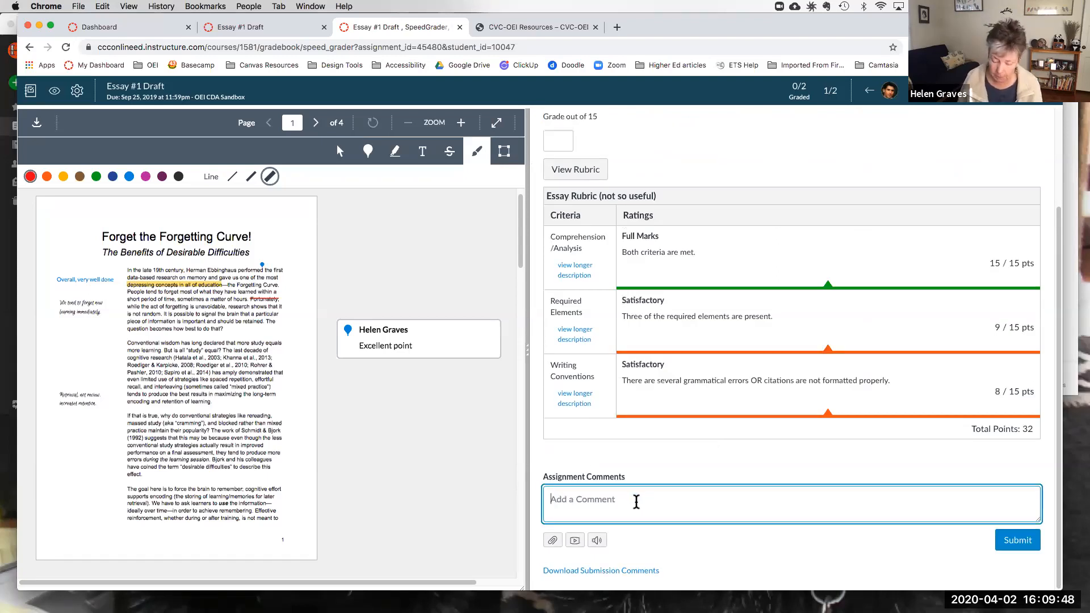
pyautogui.write('Overa')
pyautogui.write('ll')
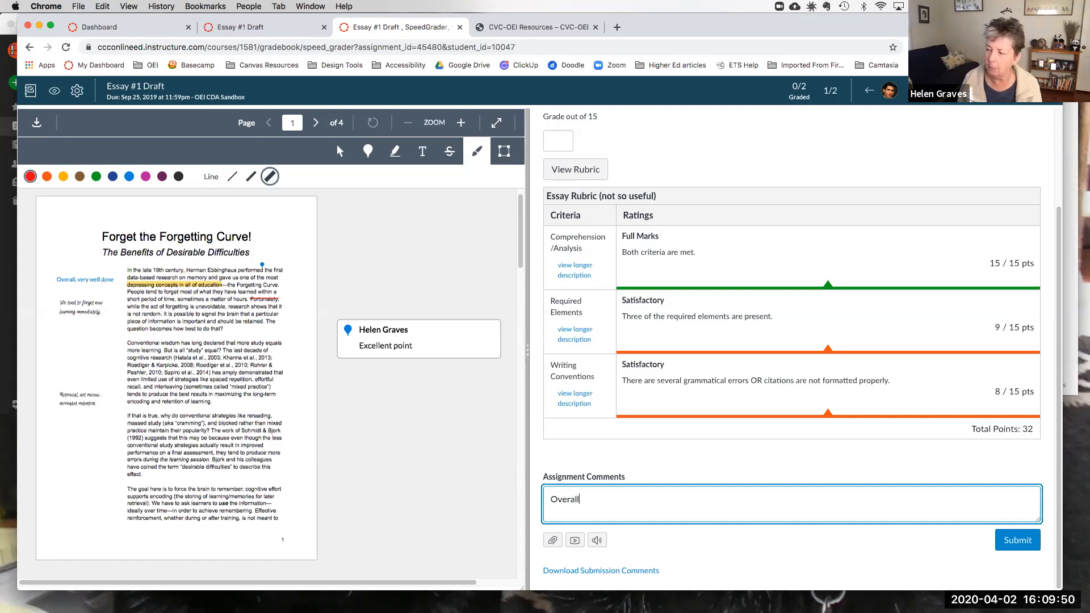
pyautogui.write(', well done!')
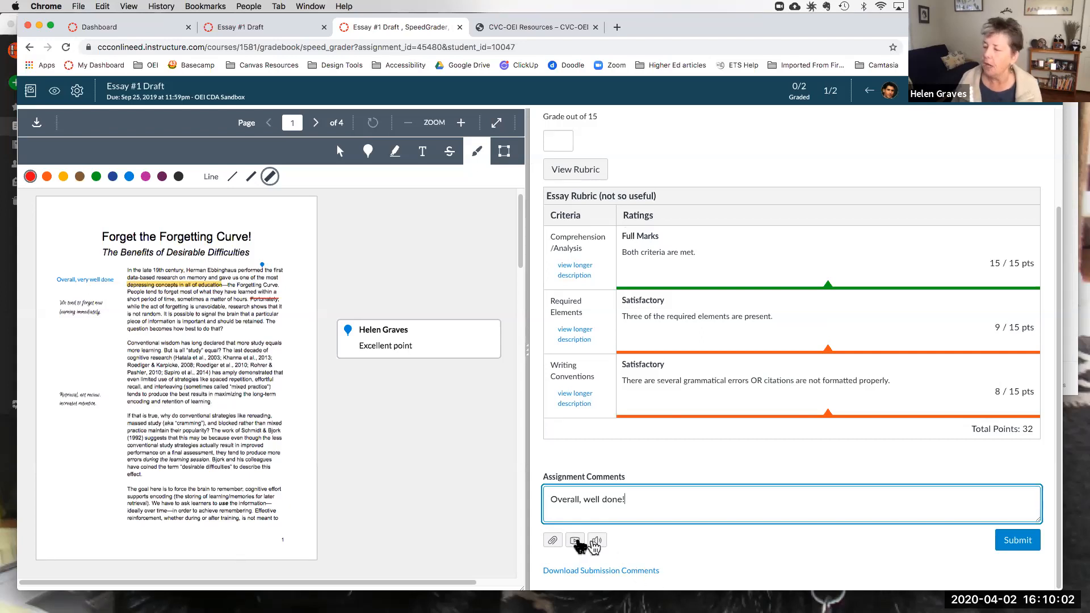
# - Record an audio-only media comment with the webcam set to No Video, and save it with the "Overall, well done!" comment
pyautogui.click(576, 542)
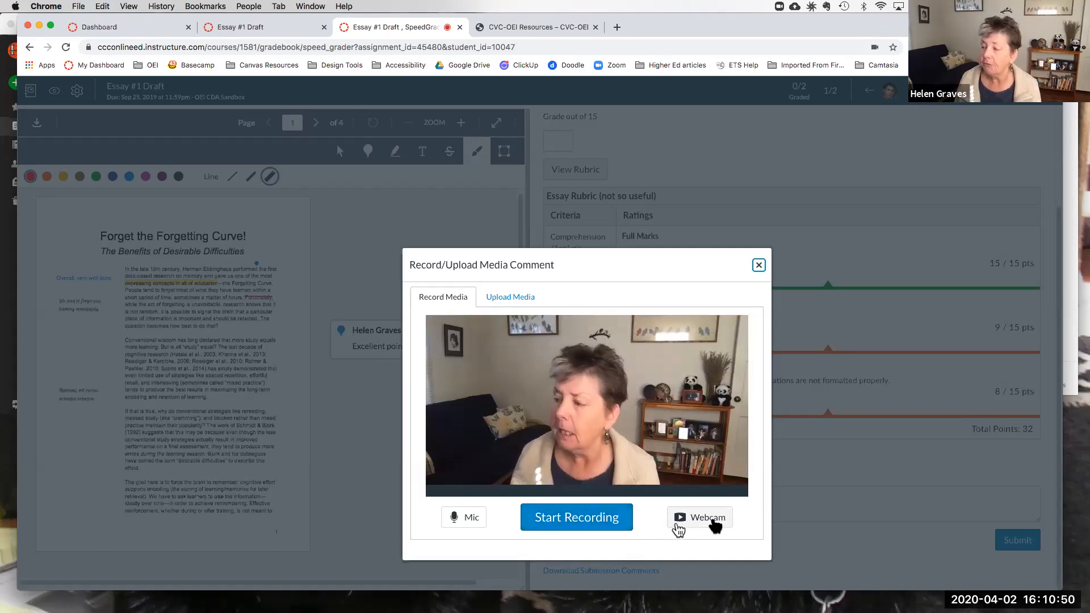
pyautogui.click(710, 521)
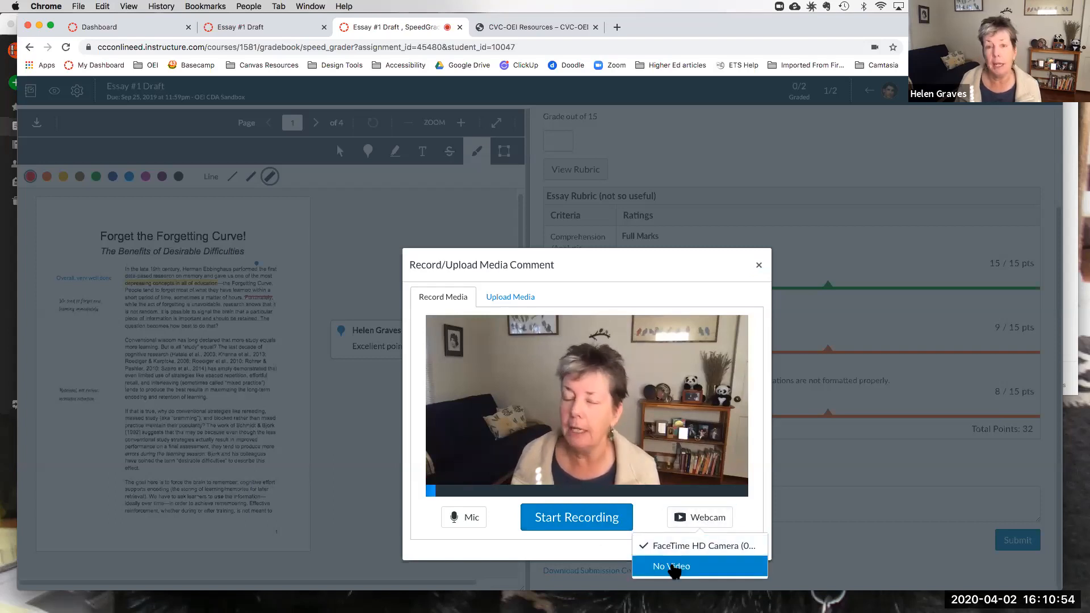
pyautogui.click(673, 567)
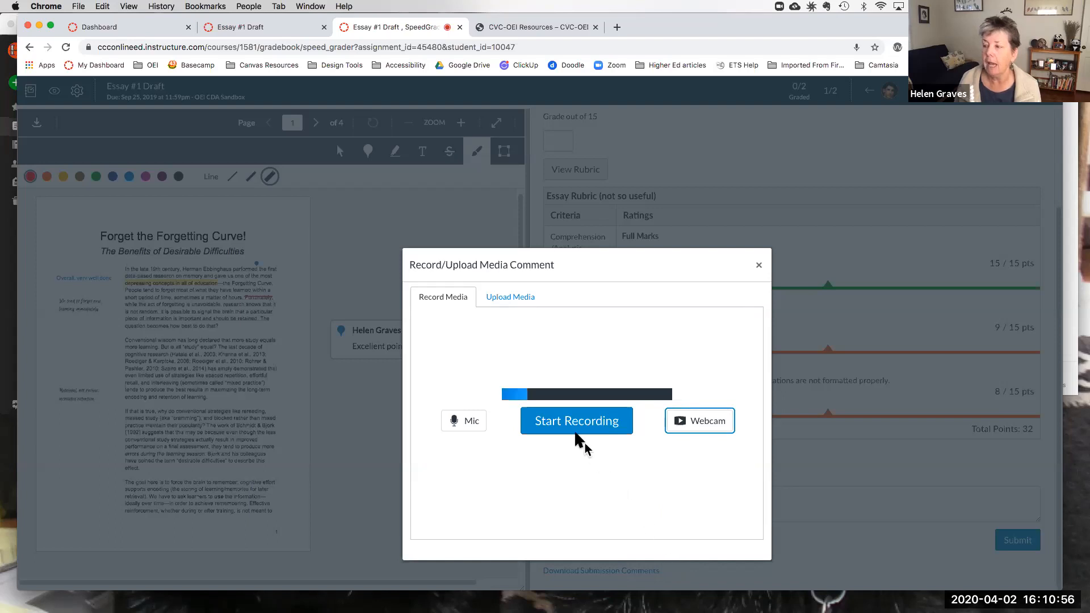
pyautogui.click(544, 422)
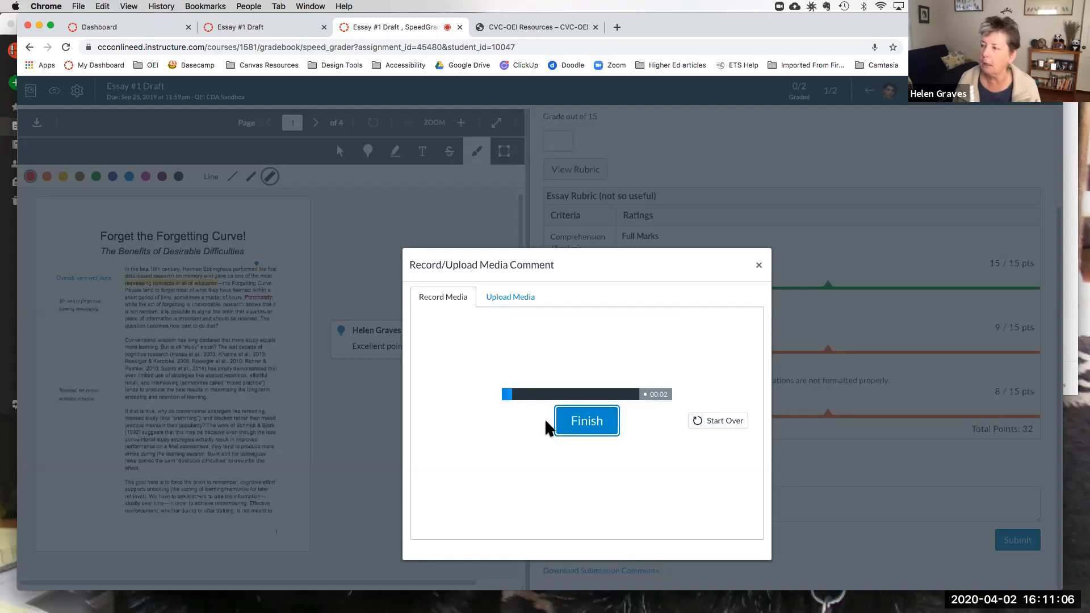
pyautogui.click(588, 424)
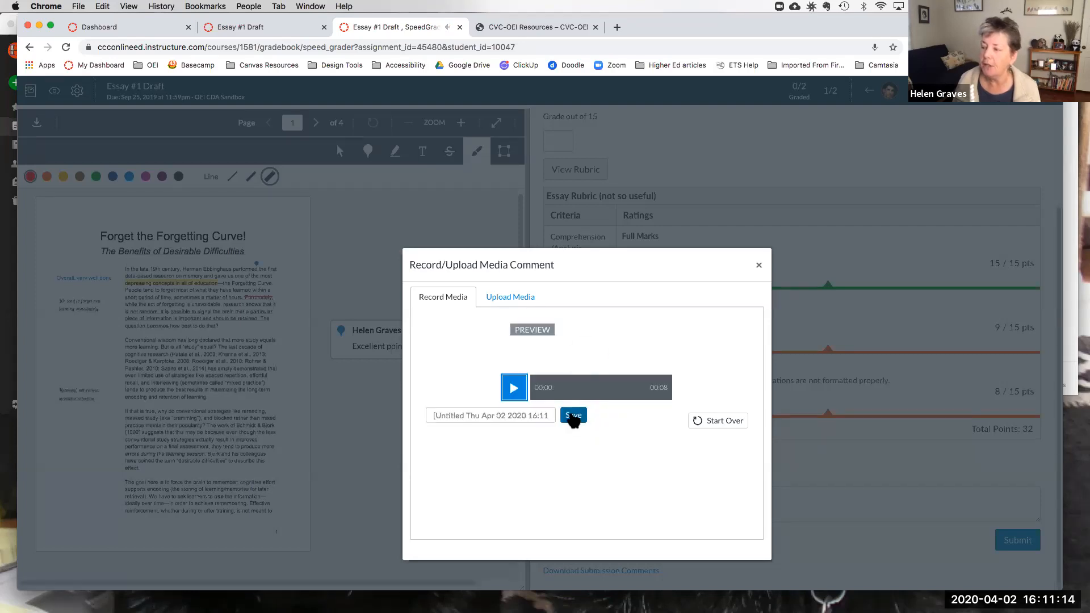
pyautogui.click(574, 418)
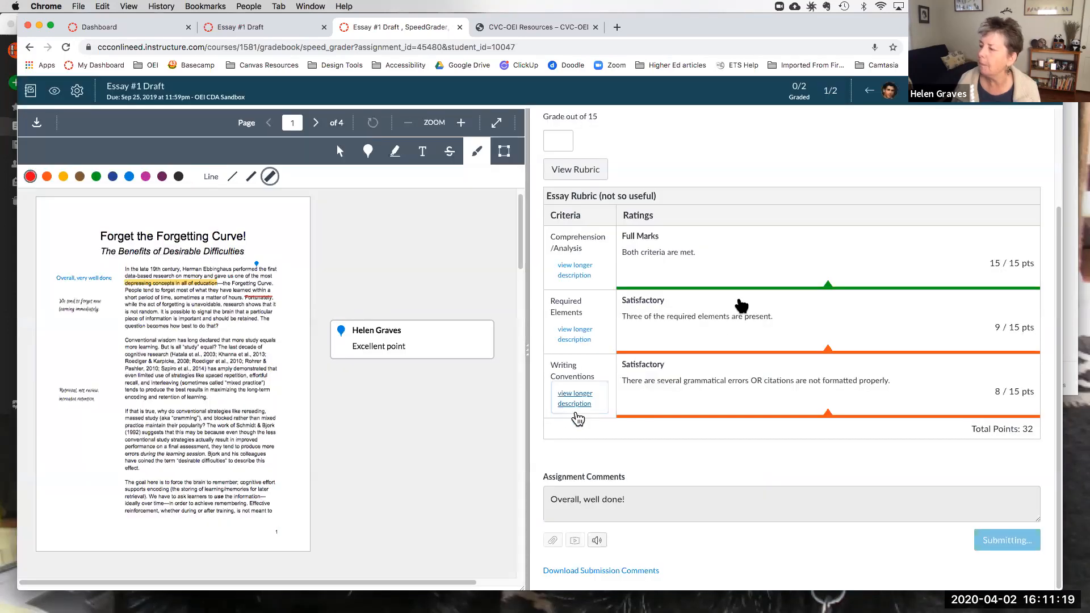
pyautogui.click(577, 416)
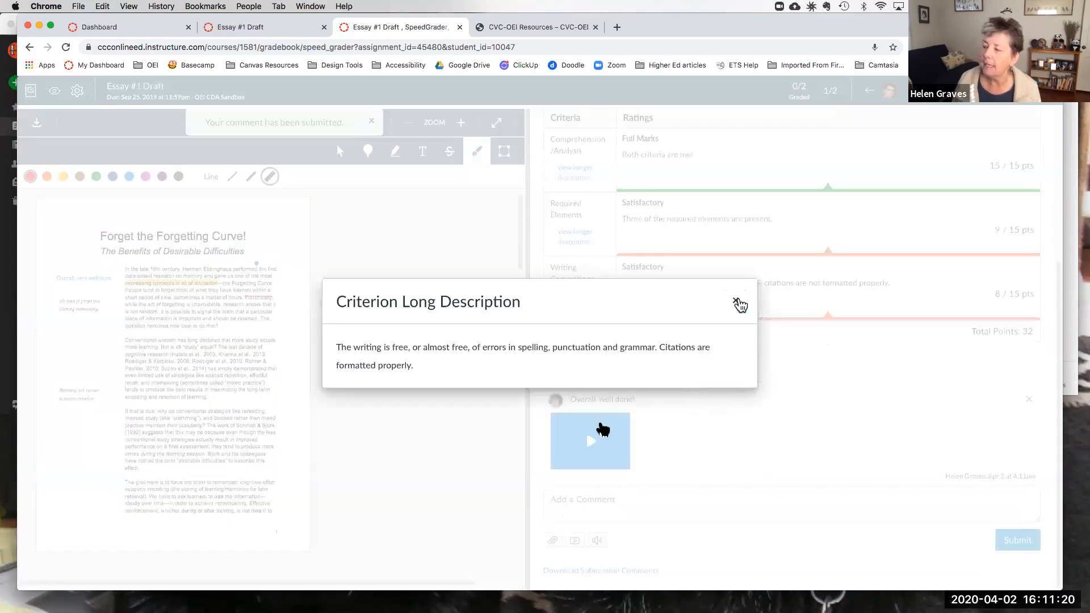
pyautogui.click(737, 302)
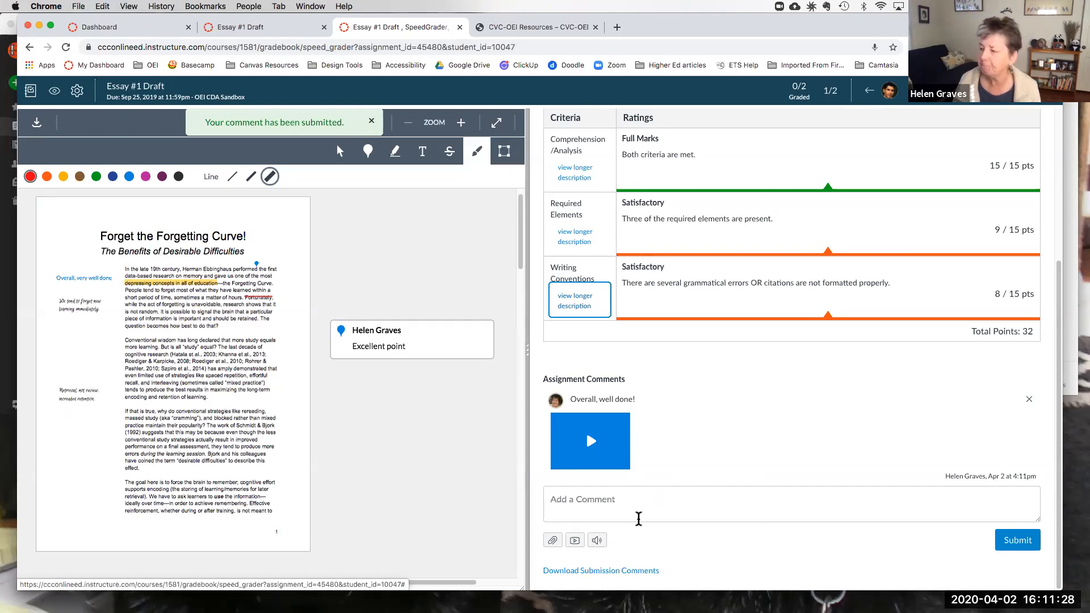
# - Dictate by speech to text and submit the comment "I can click record and it will start recording what I'm saying and then when I stop"
pyautogui.click(597, 540)
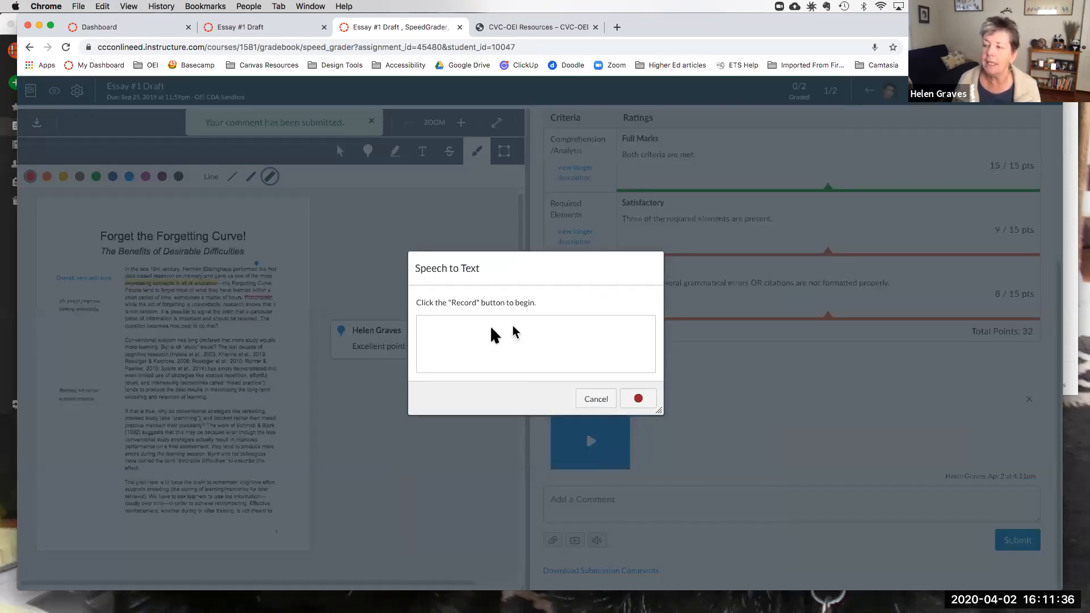
pyautogui.click(639, 399)
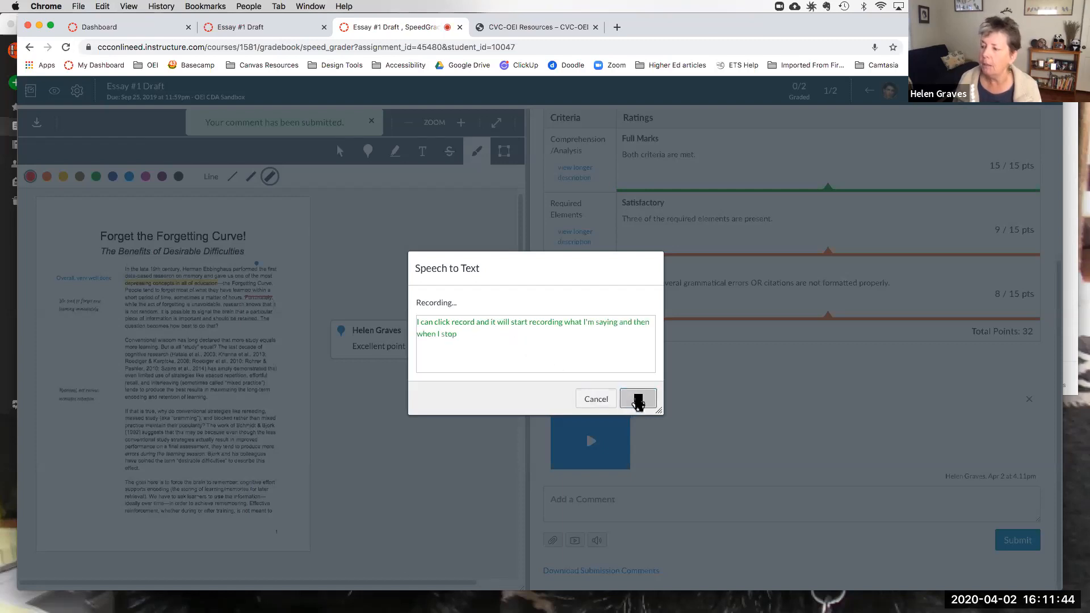
pyautogui.click(638, 399)
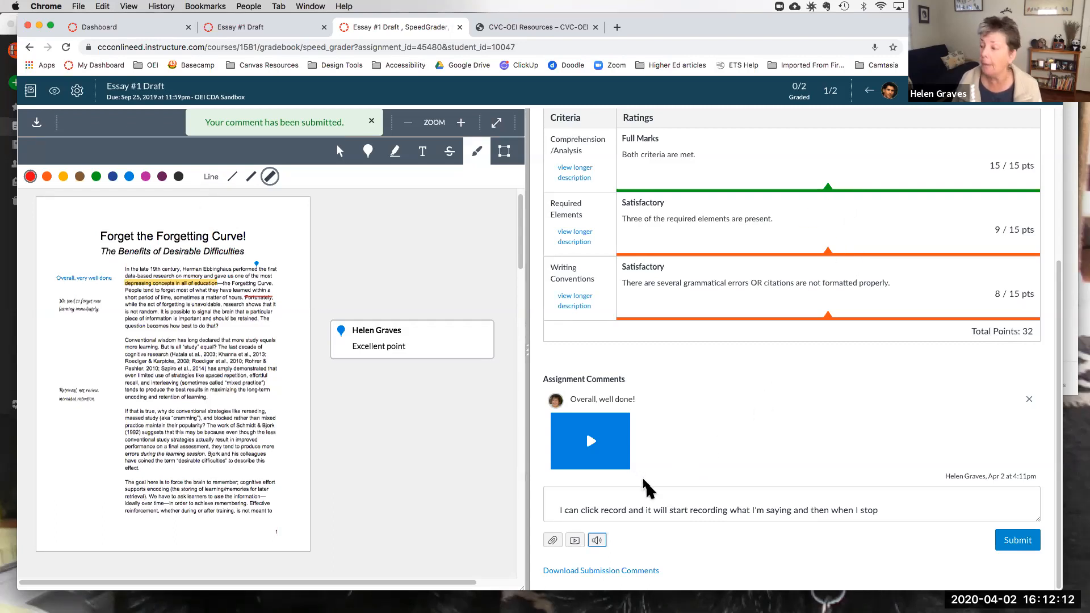
pyautogui.click(1017, 540)
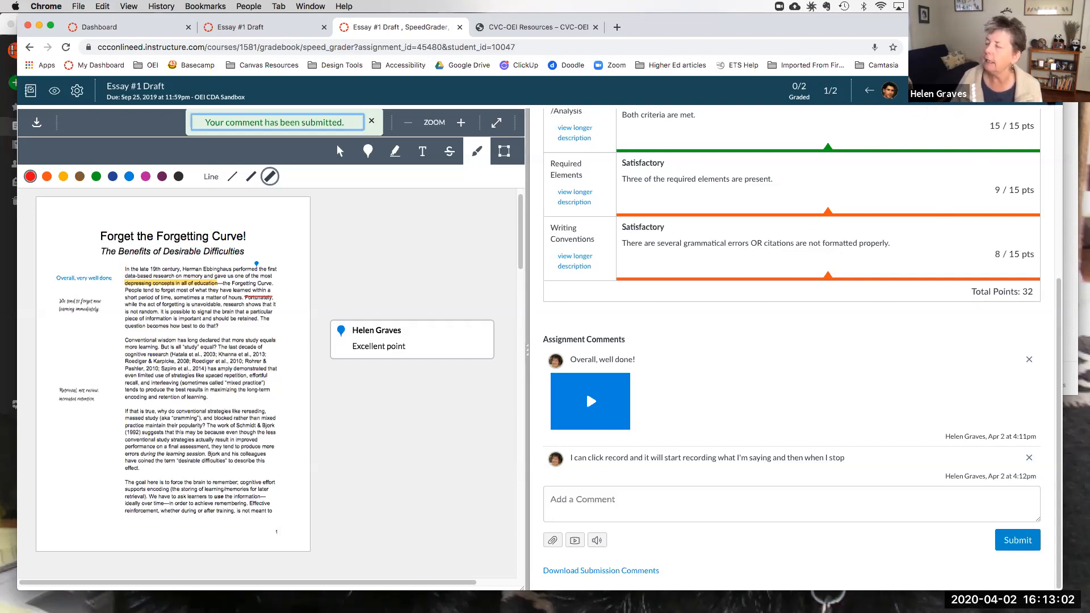
# - Examine the second student's submitted bicycle image in SpeedGrader and check the Essay #1 Draft assignment page
pyautogui.click(1045, 90)
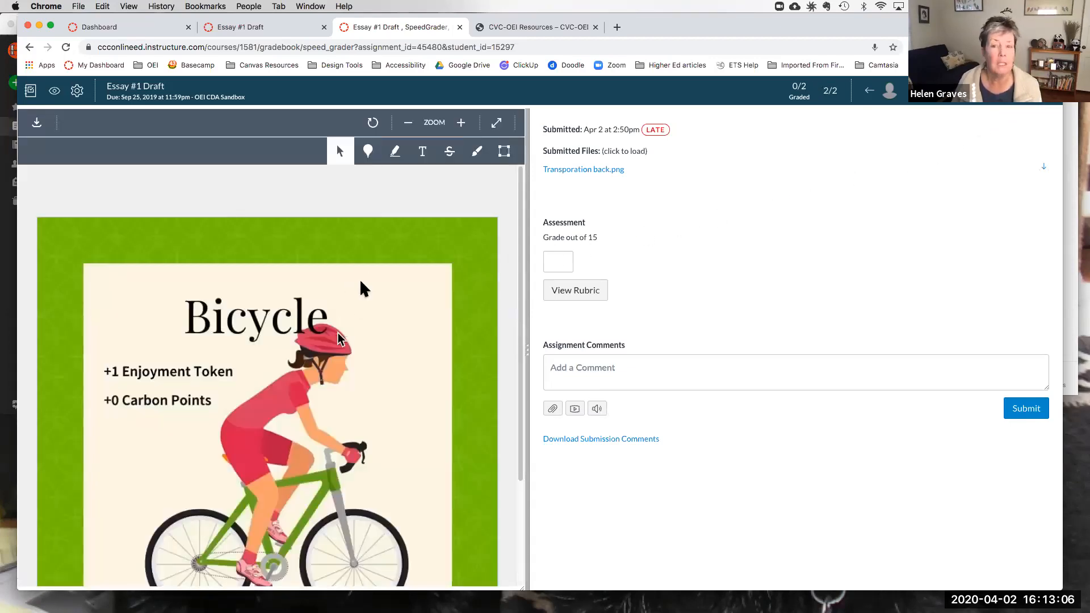
pyautogui.scroll(-3, 338, 333)
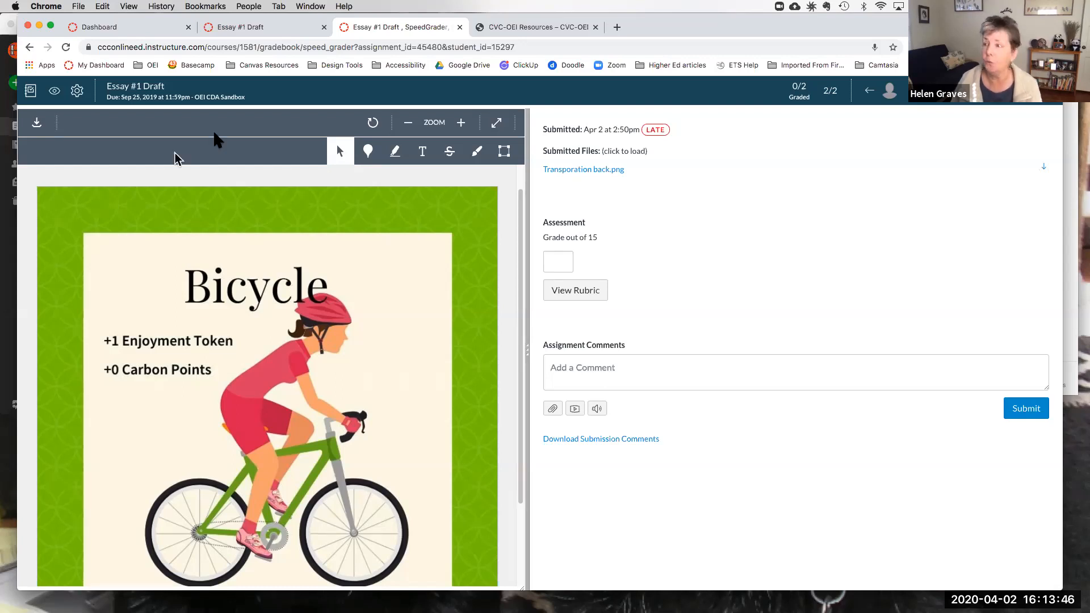
pyautogui.click(267, 27)
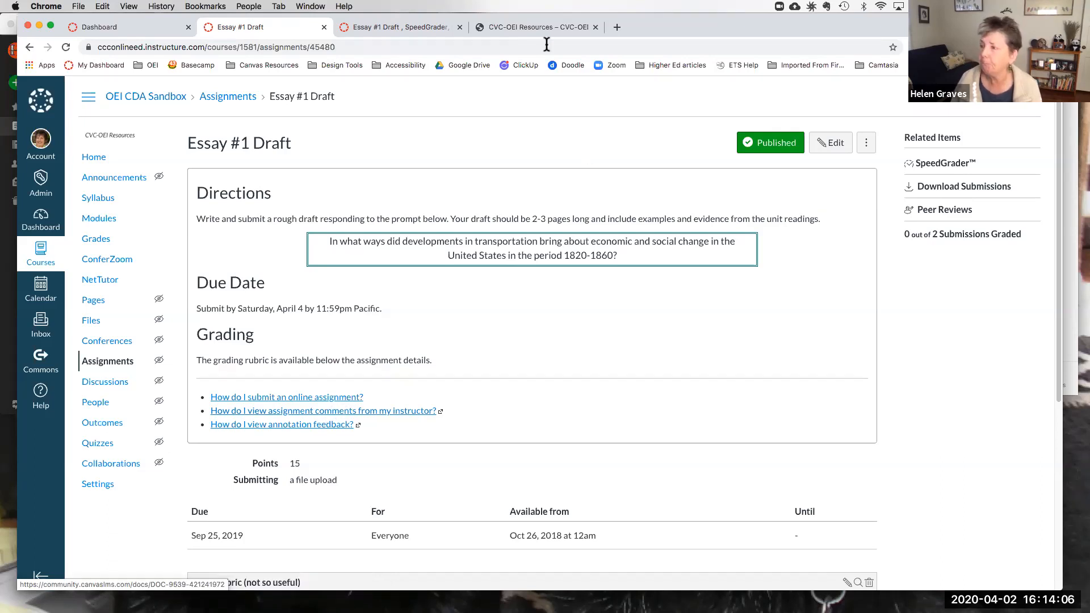
pyautogui.click(426, 27)
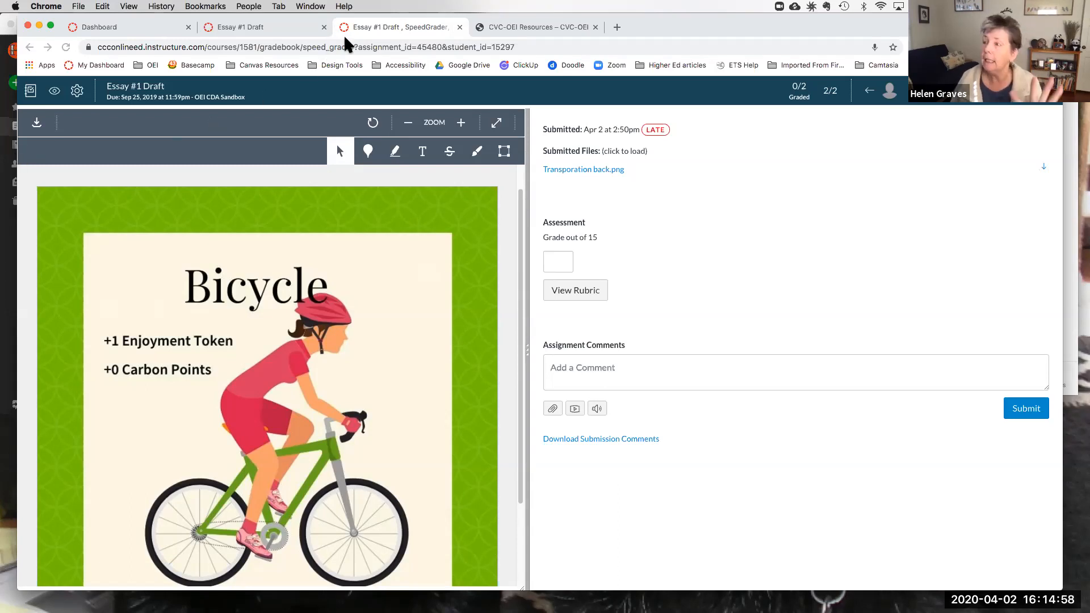
# - Switch to the sample student's Chrome profile and log in to Canvas with the saved student credentials
pyautogui.click(250, 6)
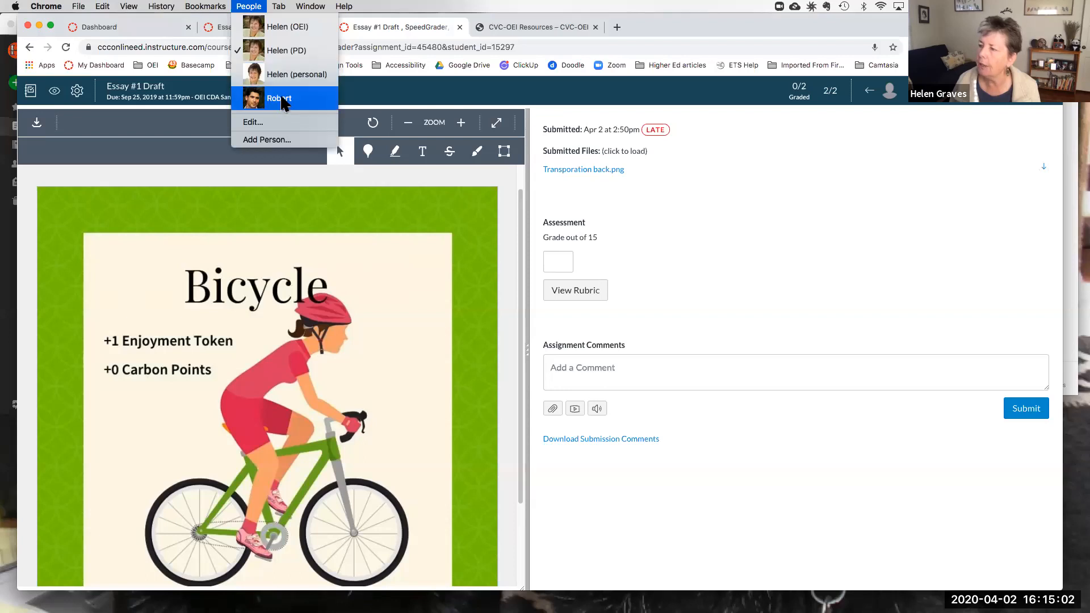
pyautogui.click(284, 100)
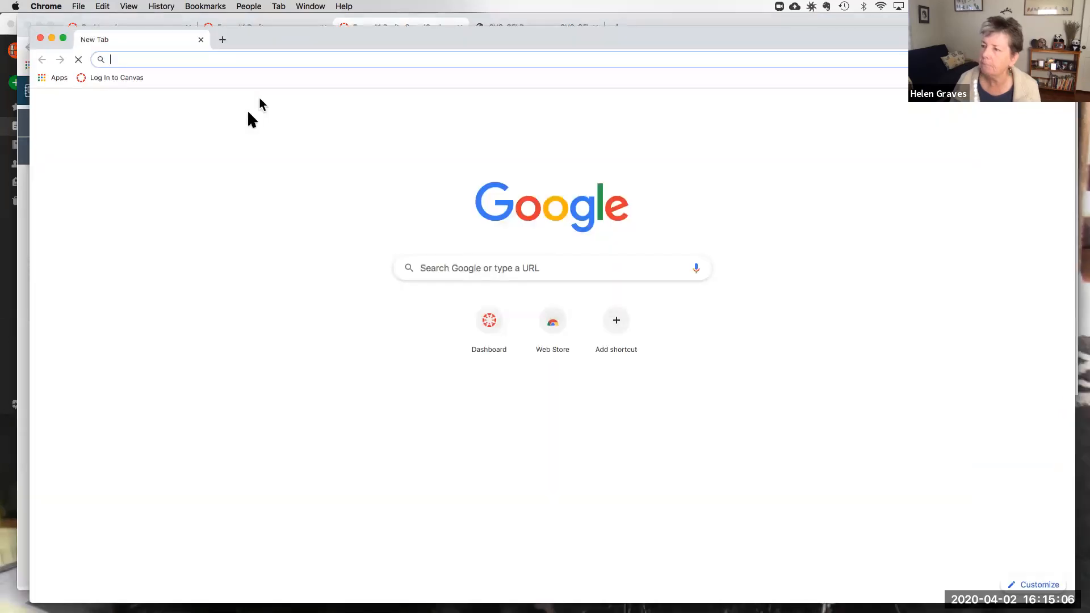
pyautogui.click(114, 73)
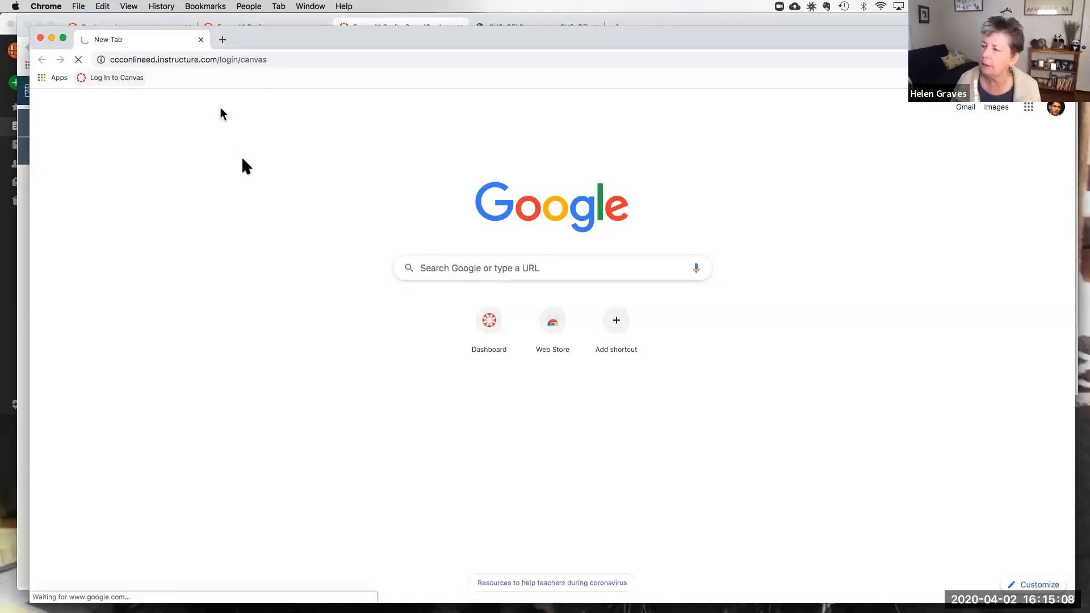
pyautogui.click(482, 224)
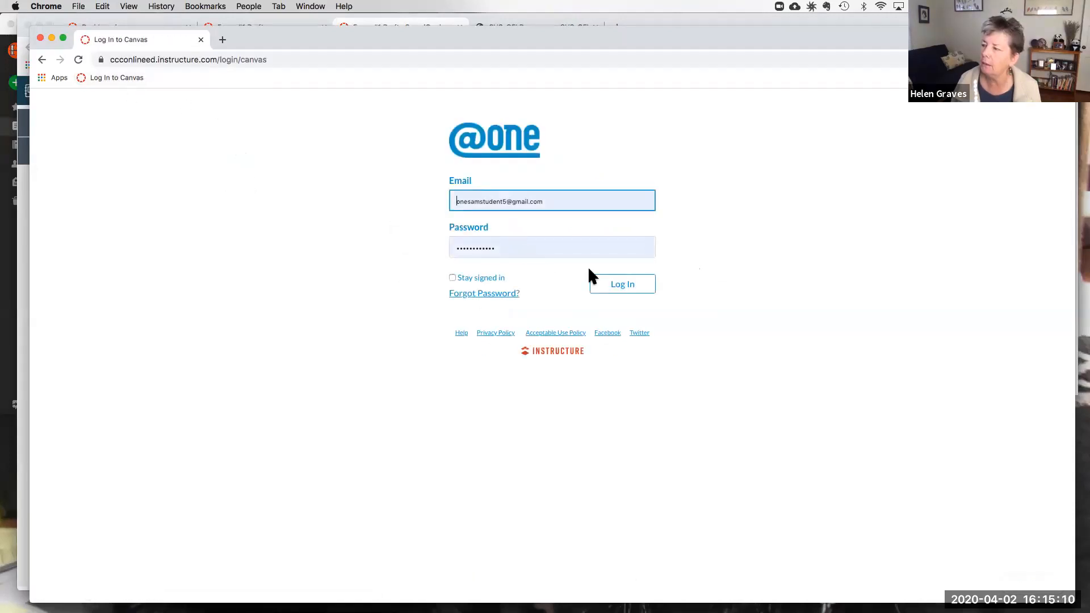
pyautogui.click(635, 287)
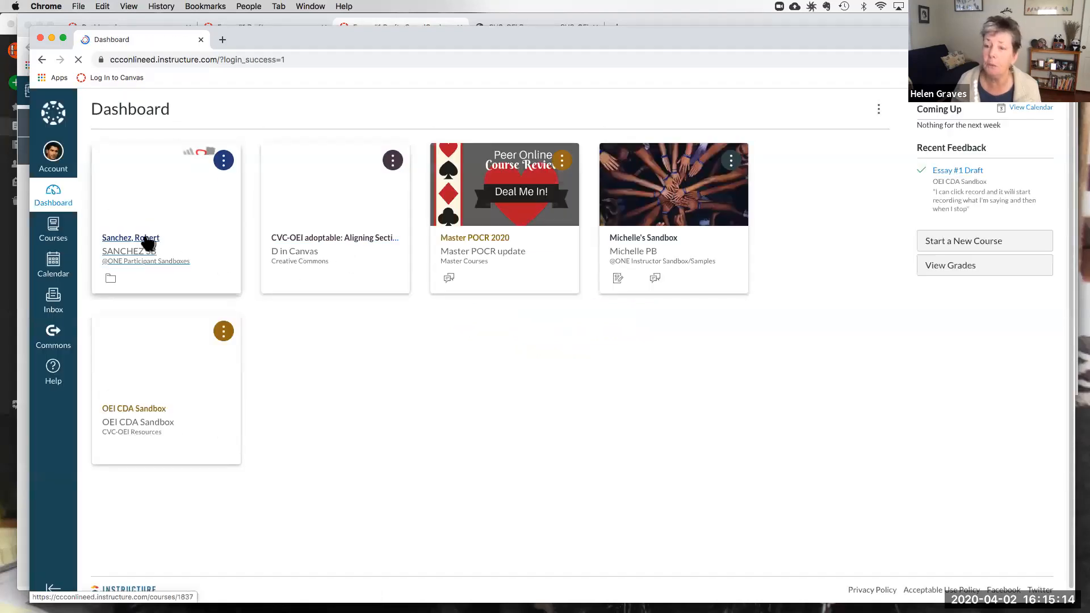
# - Open the student's own sandbox course from the dashboard and view its Grades page
pyautogui.click(146, 243)
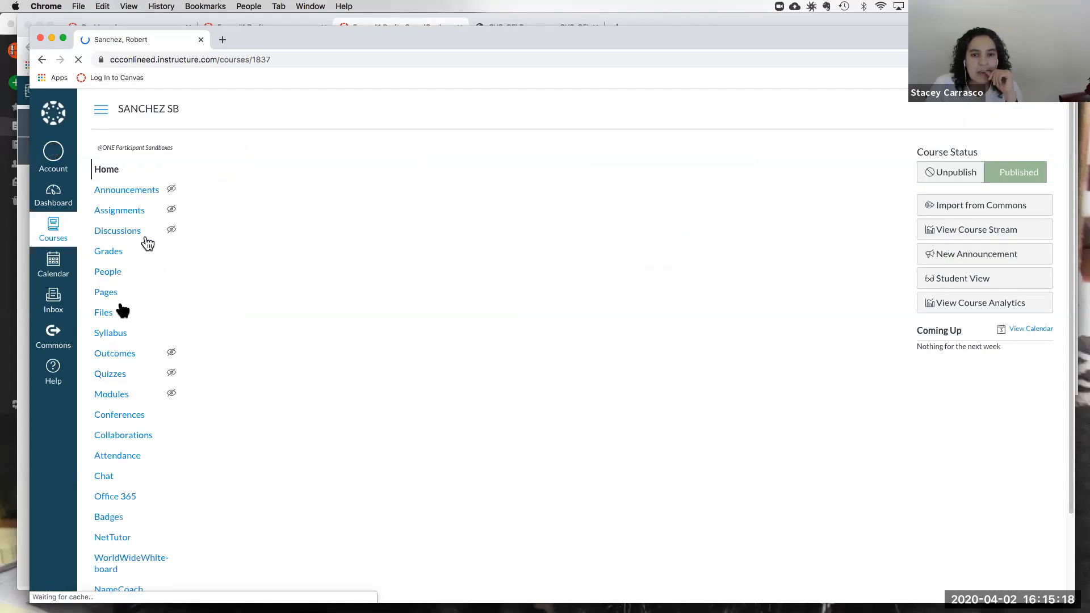
pyautogui.click(110, 252)
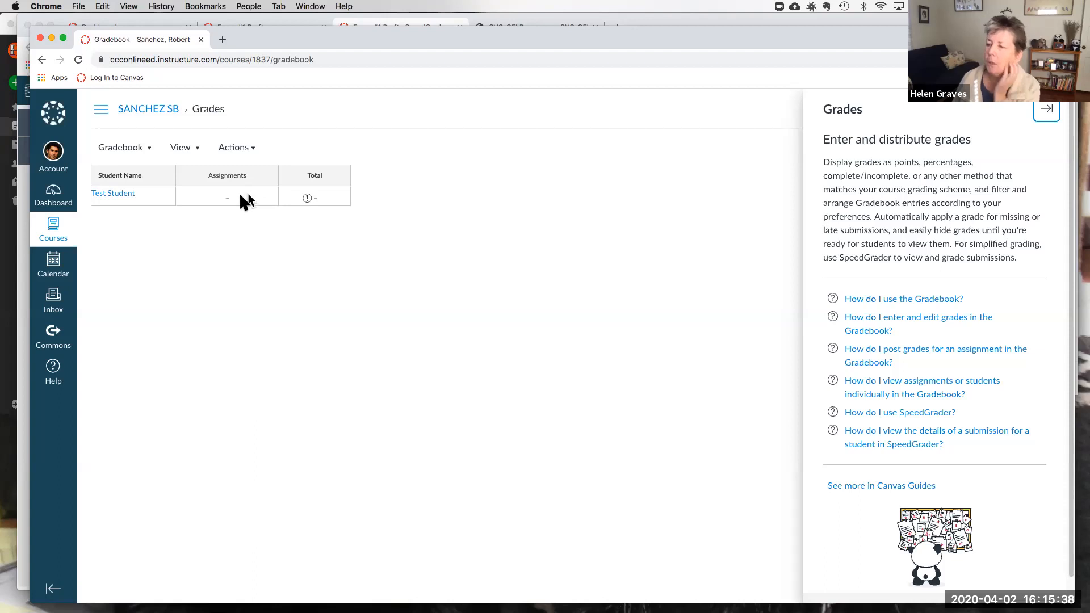
pyautogui.moveTo(257, 36); pyautogui.dragTo(256, 47)
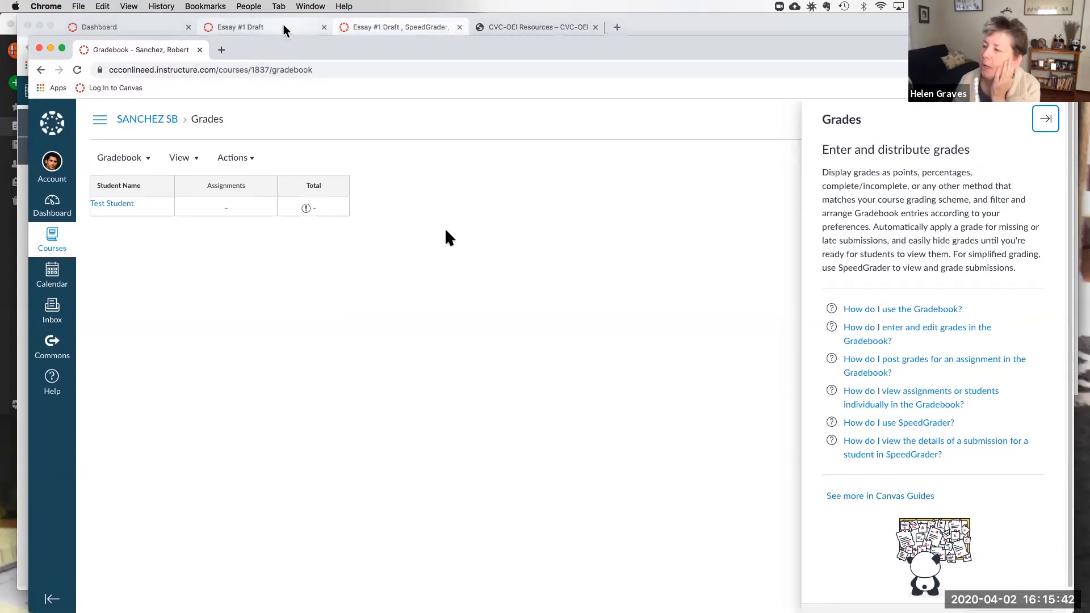
# - Return to the instructor's Chrome window and view the Essay #1 Draft assignment page
pyautogui.click(283, 25)
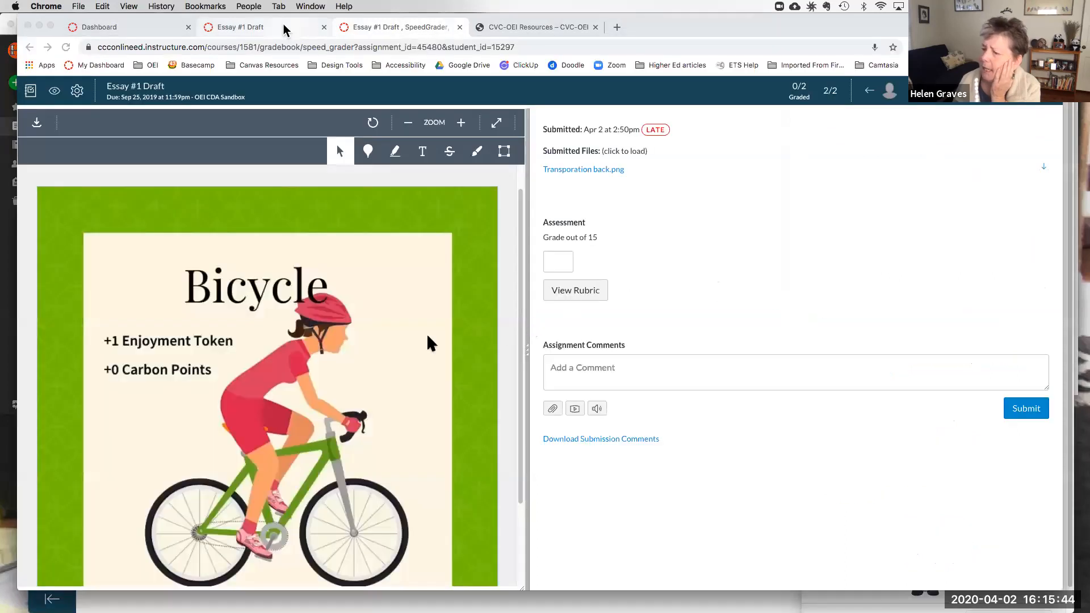
pyautogui.click(283, 27)
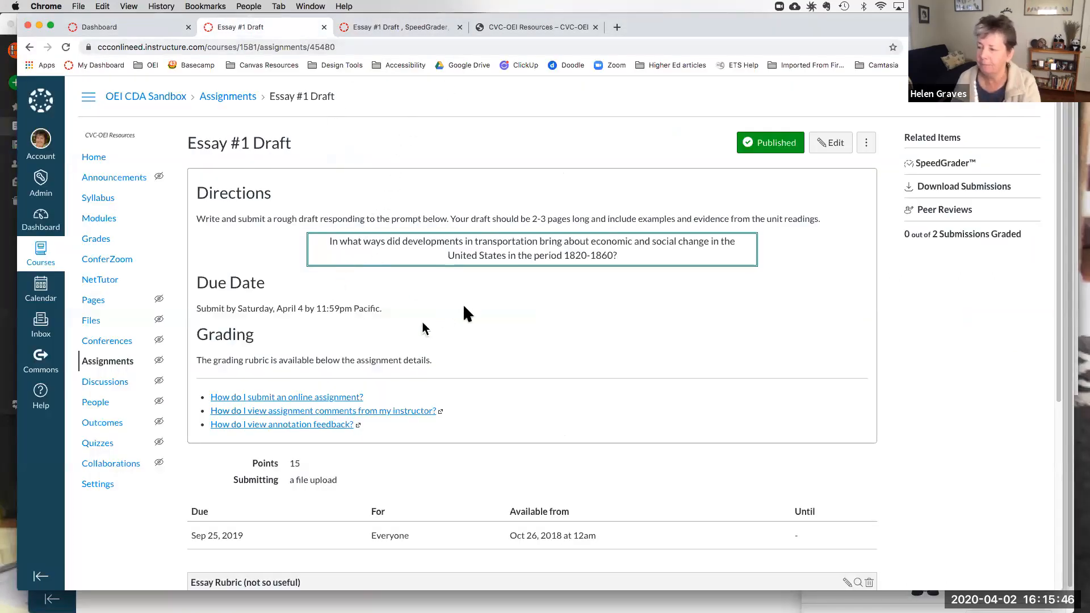
pyautogui.scroll(-1, 461, 305)
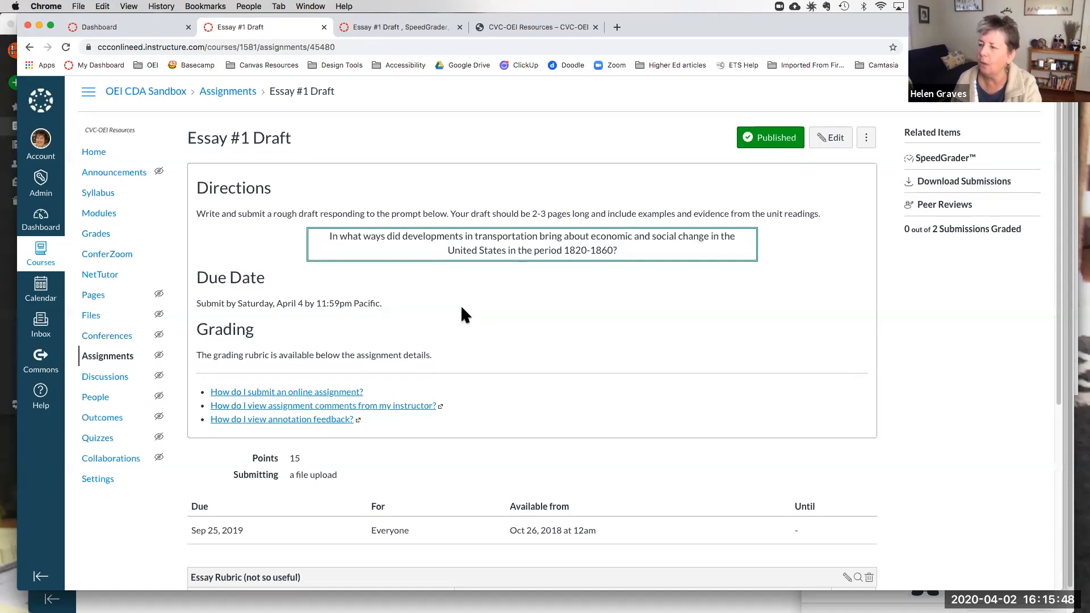
pyautogui.press('F11')
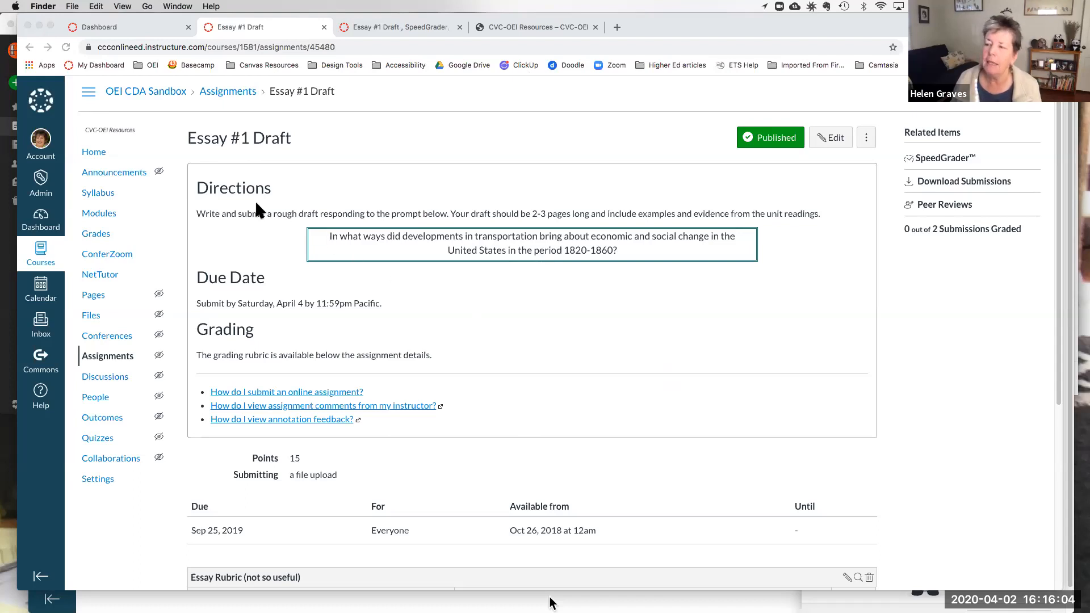
pyautogui.press('super+Tab')
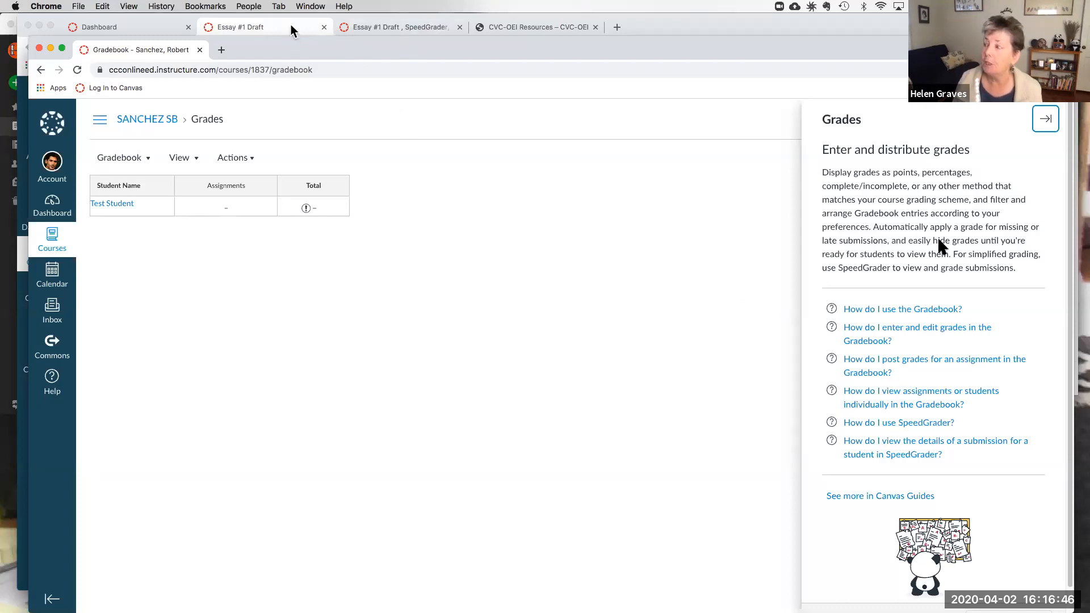
# - Bring the instructor's SpeedGrader page for Essay #1 Draft back up and check its grade posting and hiding options
pyautogui.click(409, 28)
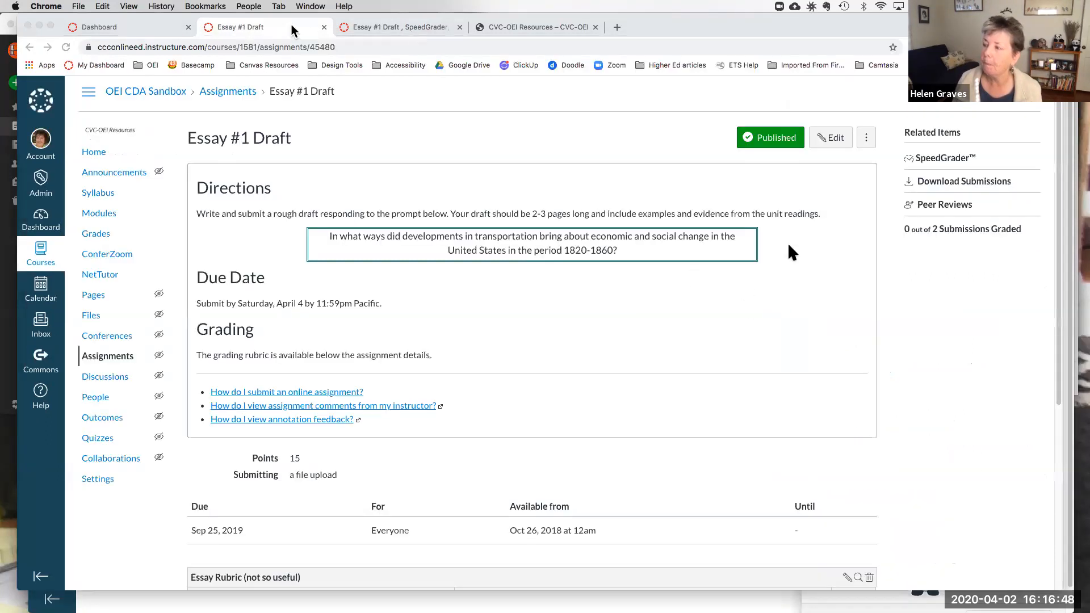
pyautogui.click(292, 29)
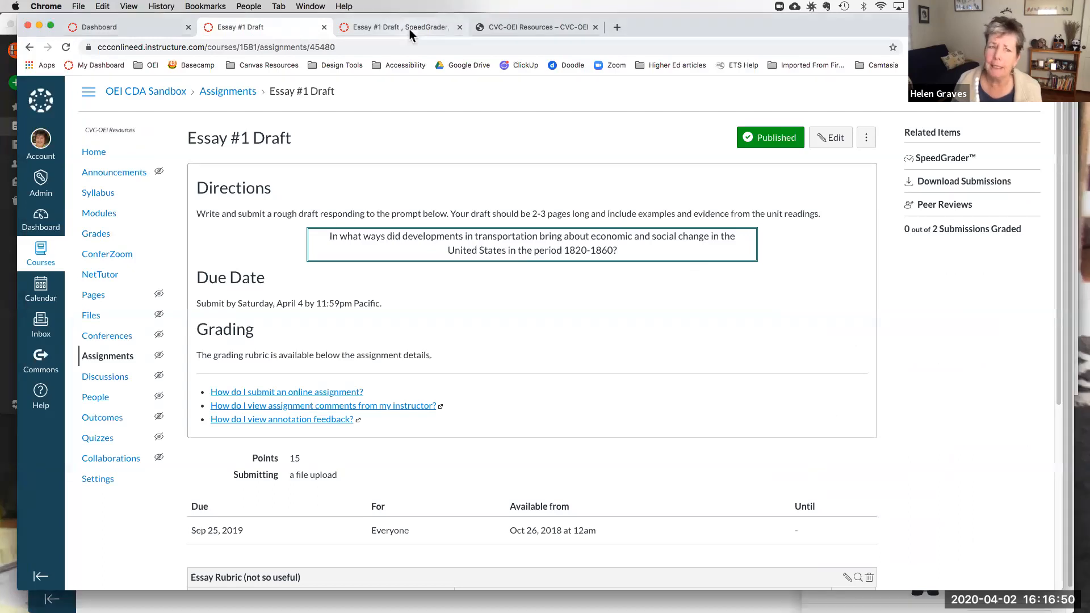
pyautogui.click(409, 29)
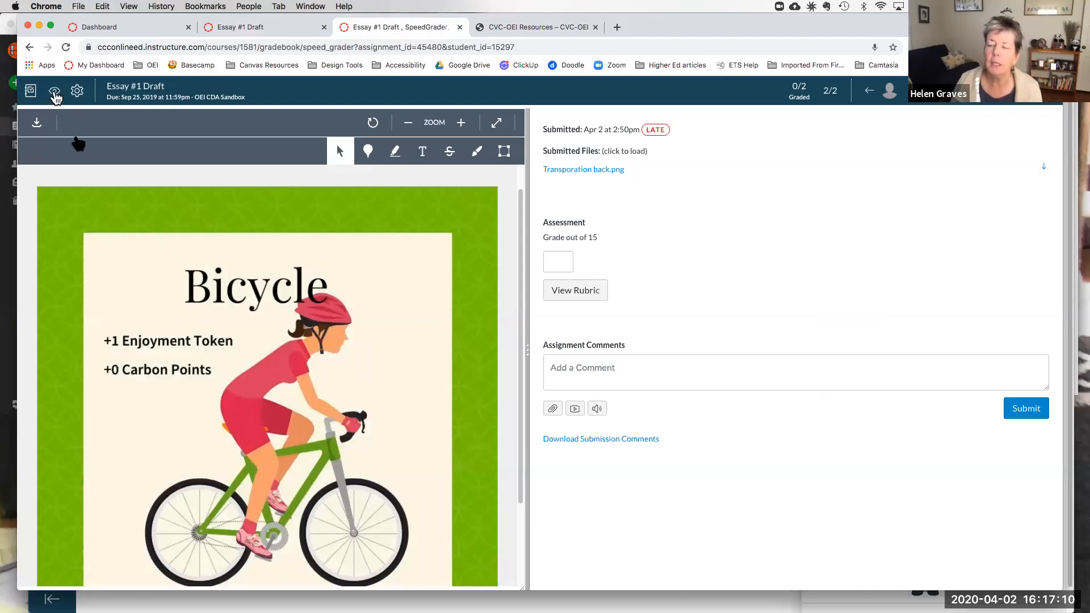
pyautogui.click(54, 92)
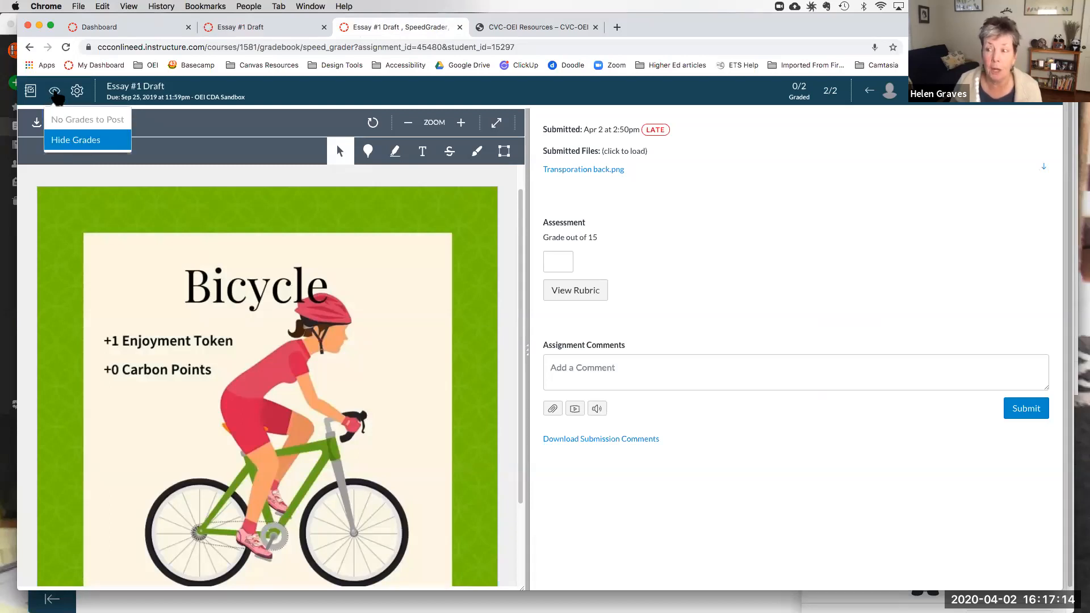
pyautogui.click(241, 16)
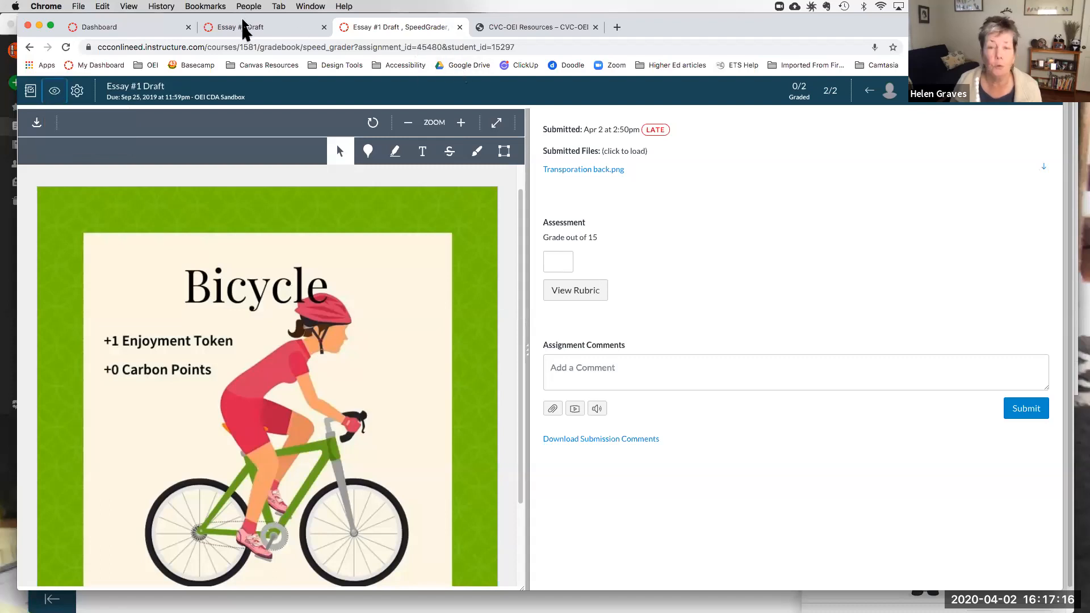
# - Open the OEI CDA Sandbox course gradebook from SpeedGrader
pyautogui.click(271, 27)
pyautogui.click(378, 33)
pyautogui.click(31, 92)
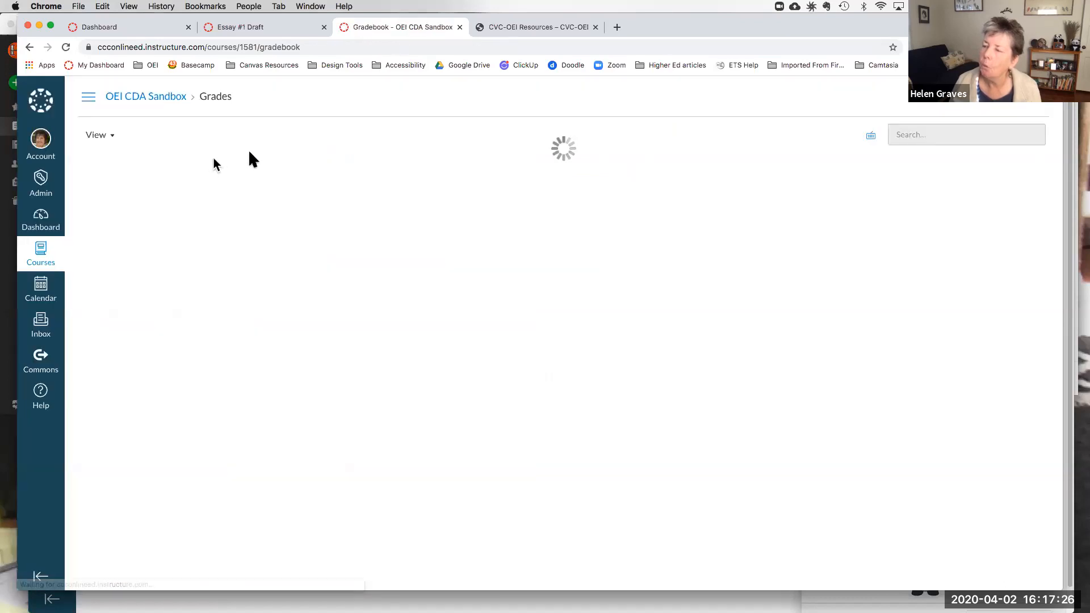
# - Check the grade posting and hiding options for the Essay #1 Draft column in the gradebook
pyautogui.click(257, 164)
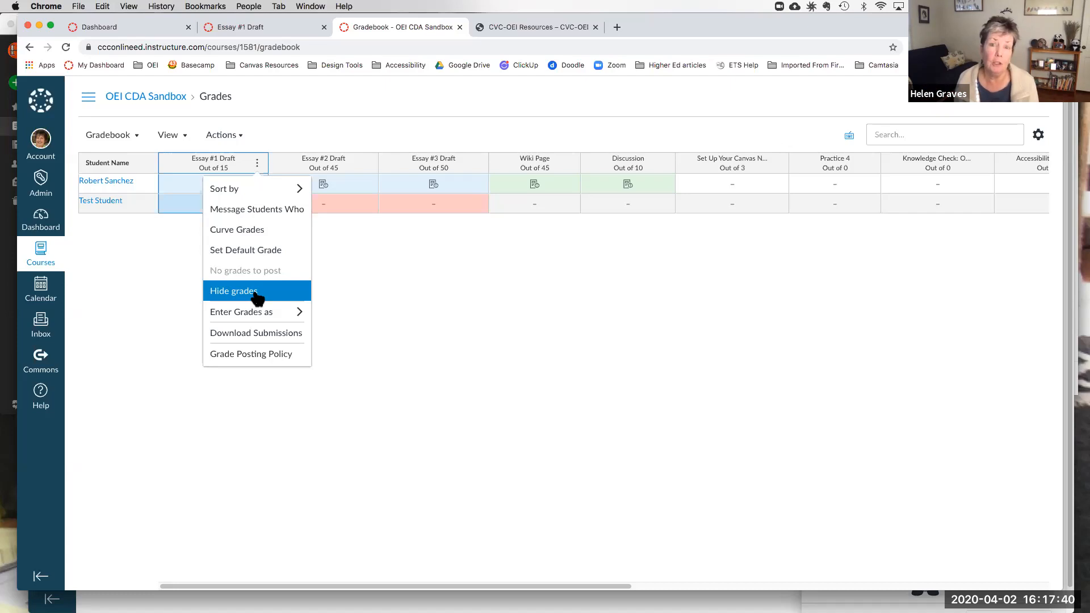
pyautogui.press('Up')
pyautogui.press('Escape')
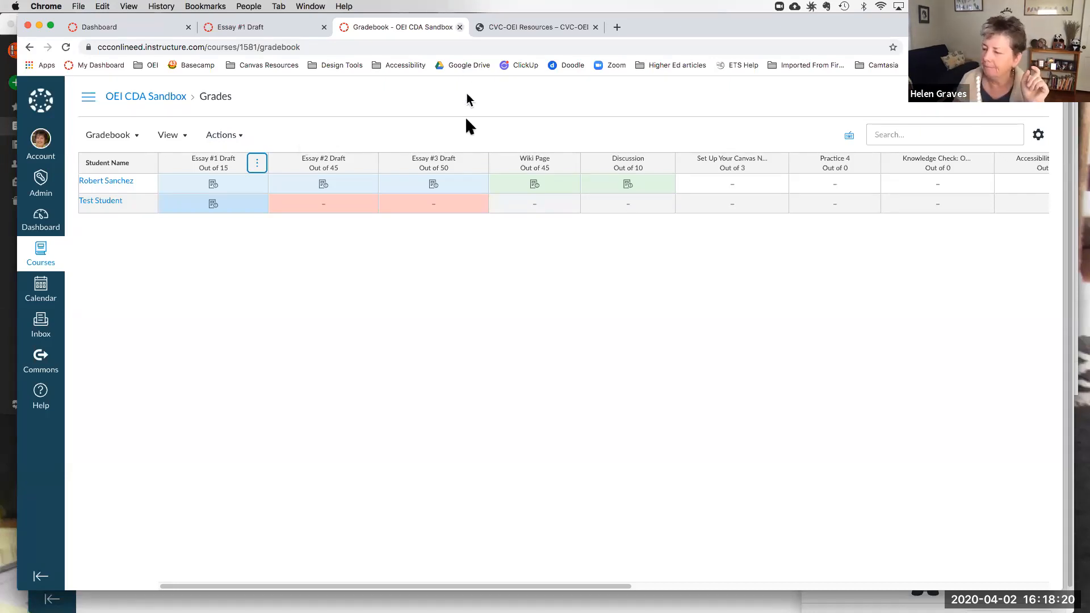
# - Switch to the student's Chrome window and go back from the Grades page to the sandbox course home page
pyautogui.click(360, 605)
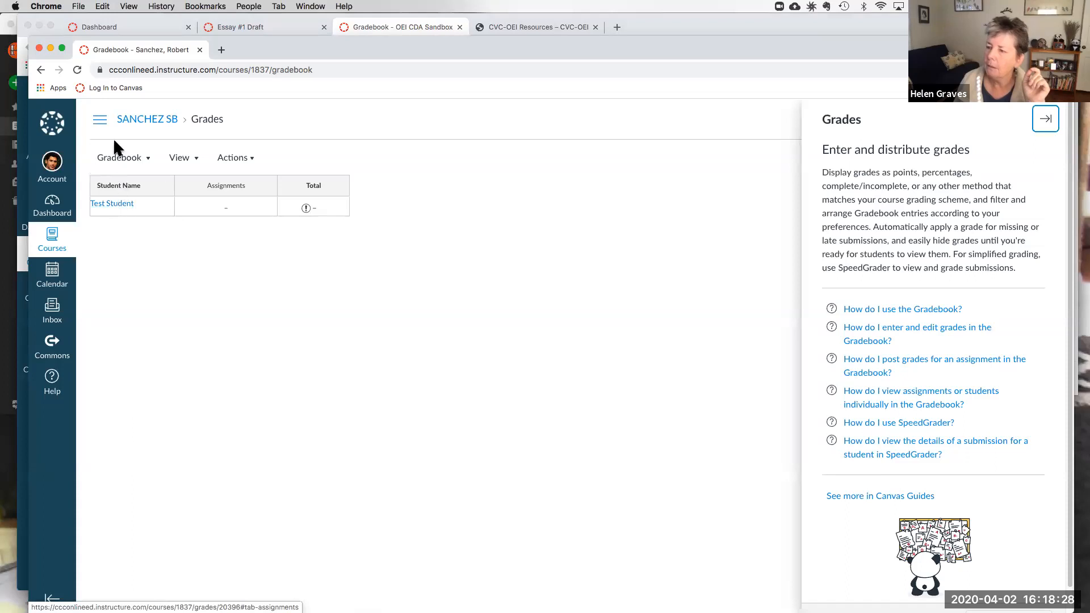
pyautogui.click(41, 70)
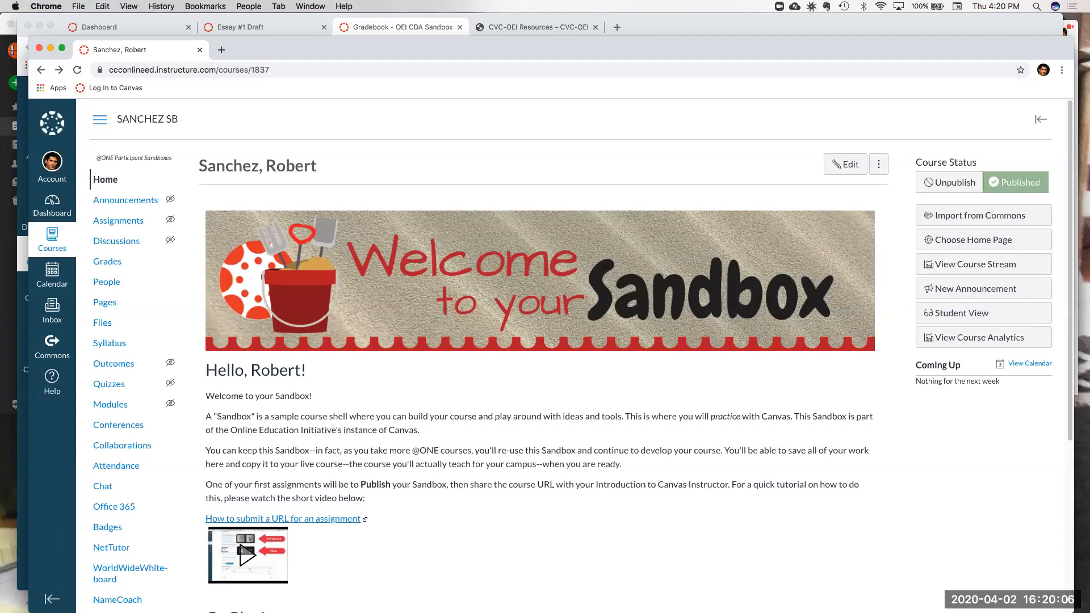
pyautogui.click(386, 26)
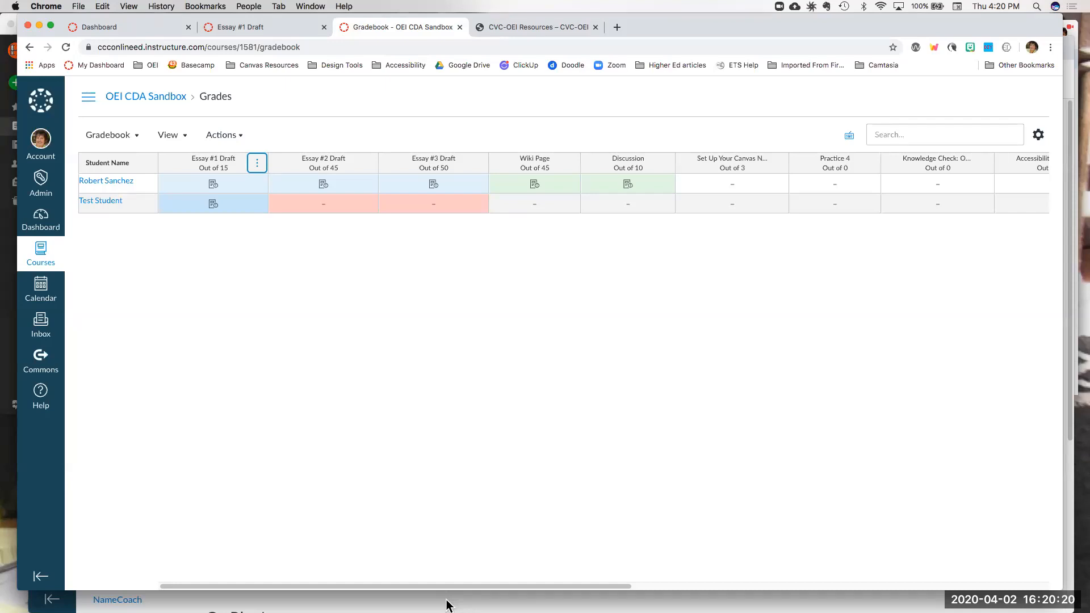
pyautogui.click(449, 605)
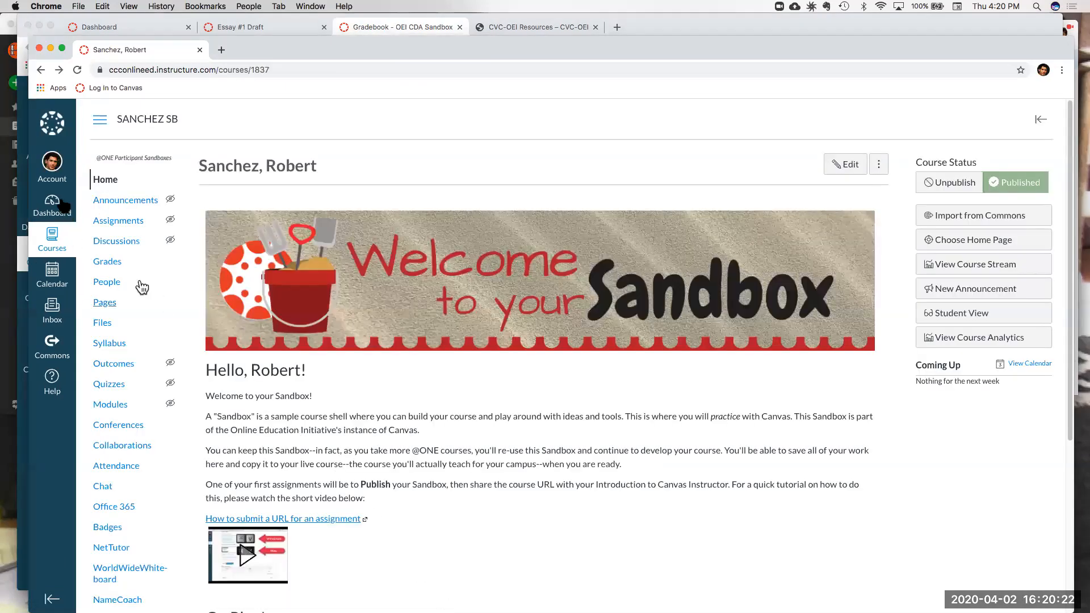
# - Review the student's notification preferences from Course Activities through Scheduling, and bring up the Canvas help resources
pyautogui.click(52, 163)
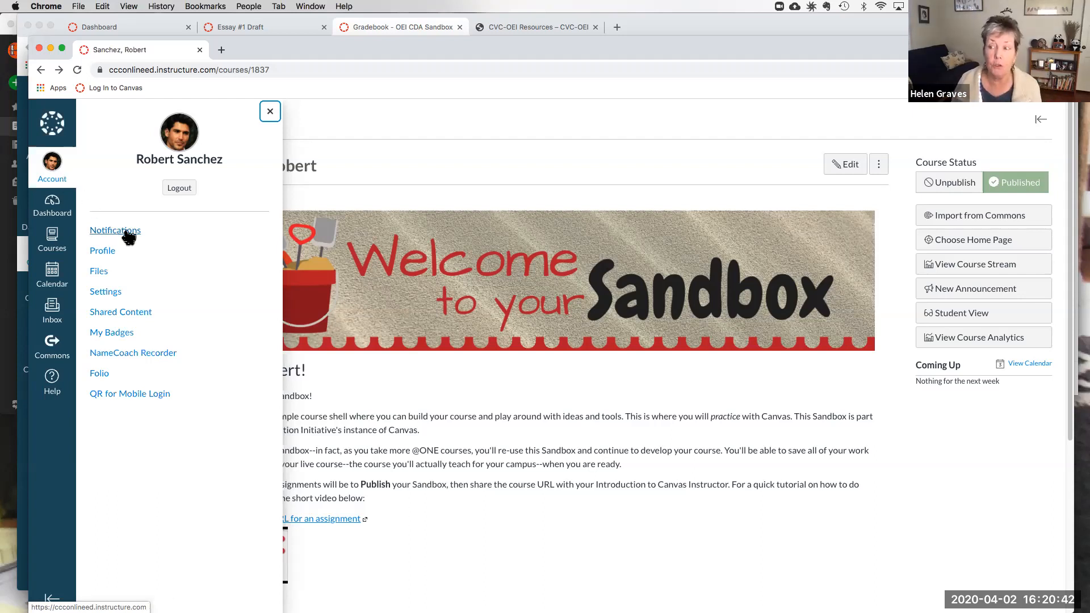
pyautogui.click(127, 233)
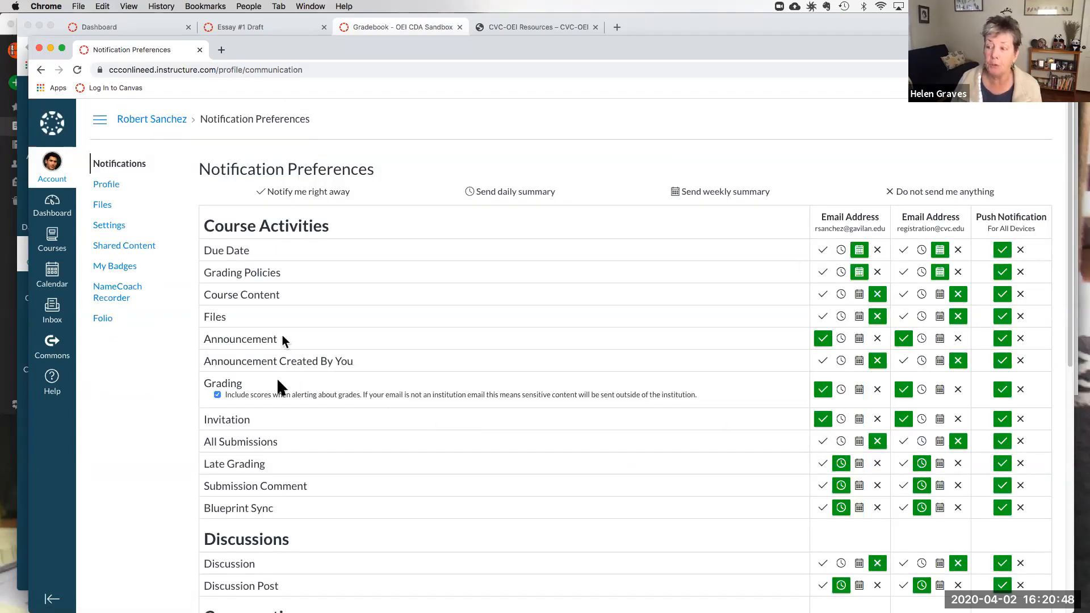
pyautogui.scroll(-1, 264, 433)
pyautogui.scroll(-5, 264, 399)
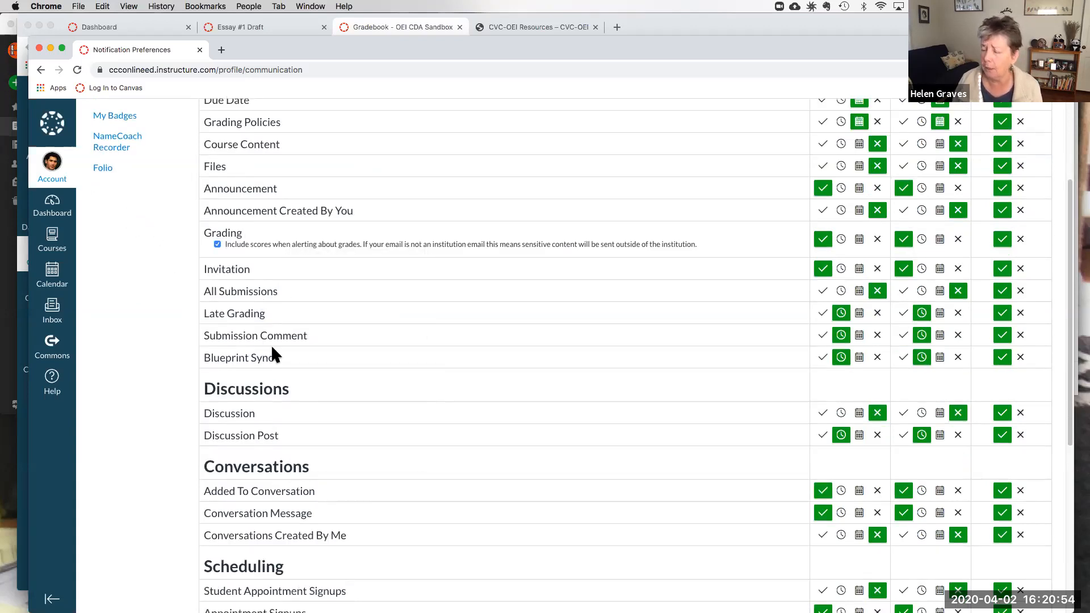
pyautogui.scroll(-3, 277, 398)
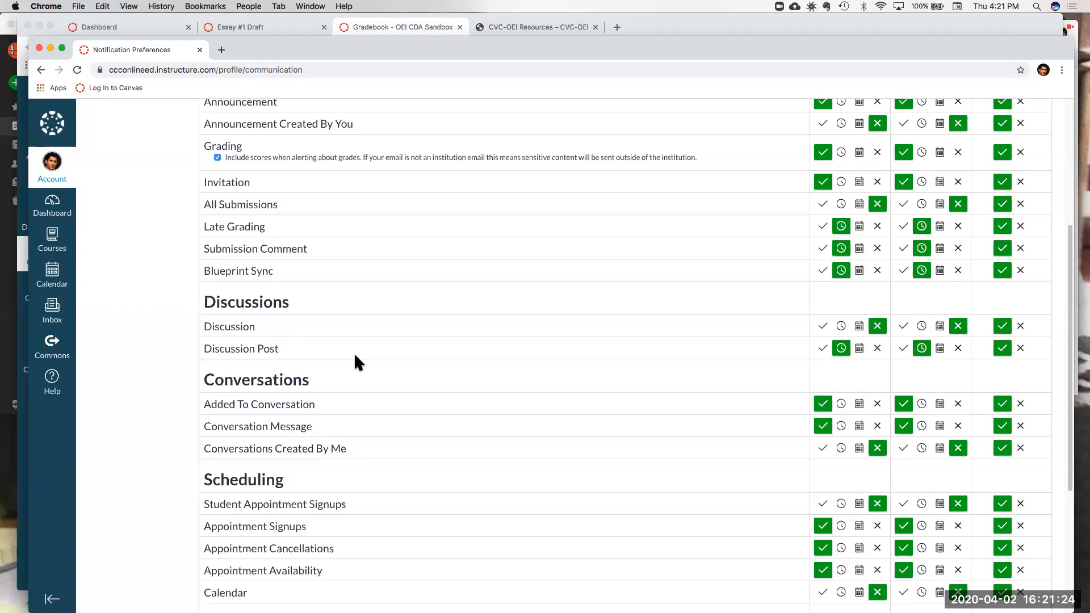
pyautogui.scroll(2, 356, 362)
pyautogui.scroll(-3, 356, 363)
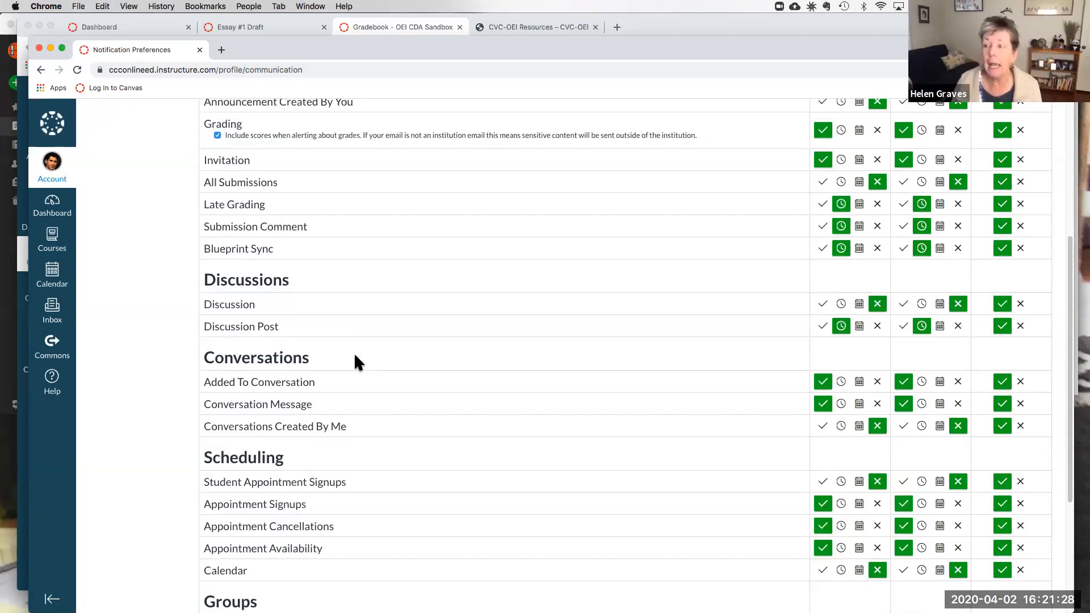
pyautogui.scroll(1, 356, 357)
pyautogui.scroll(7, 358, 361)
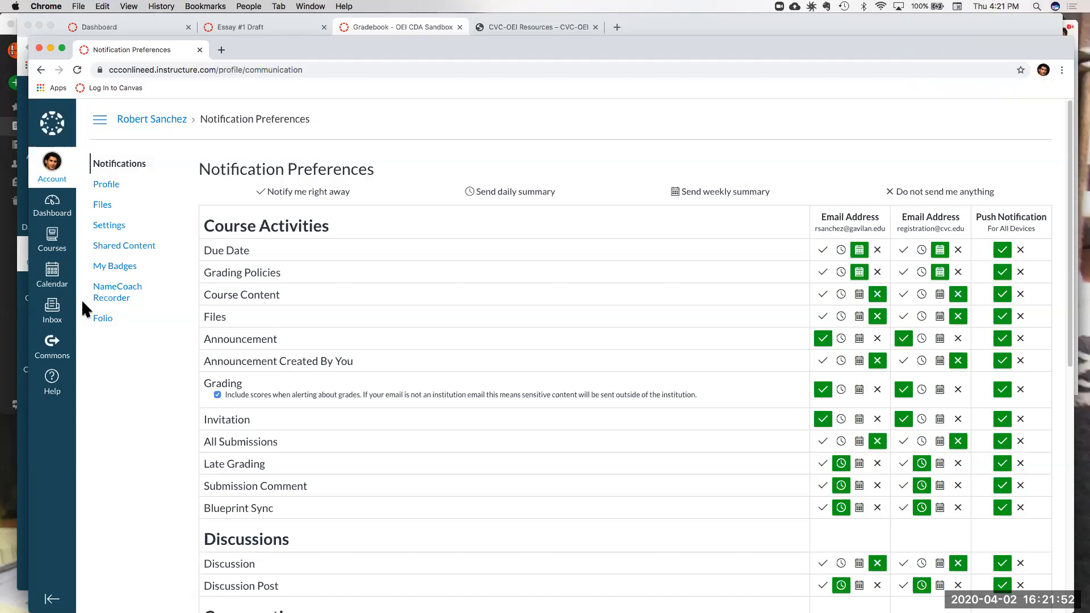
pyautogui.click(52, 381)
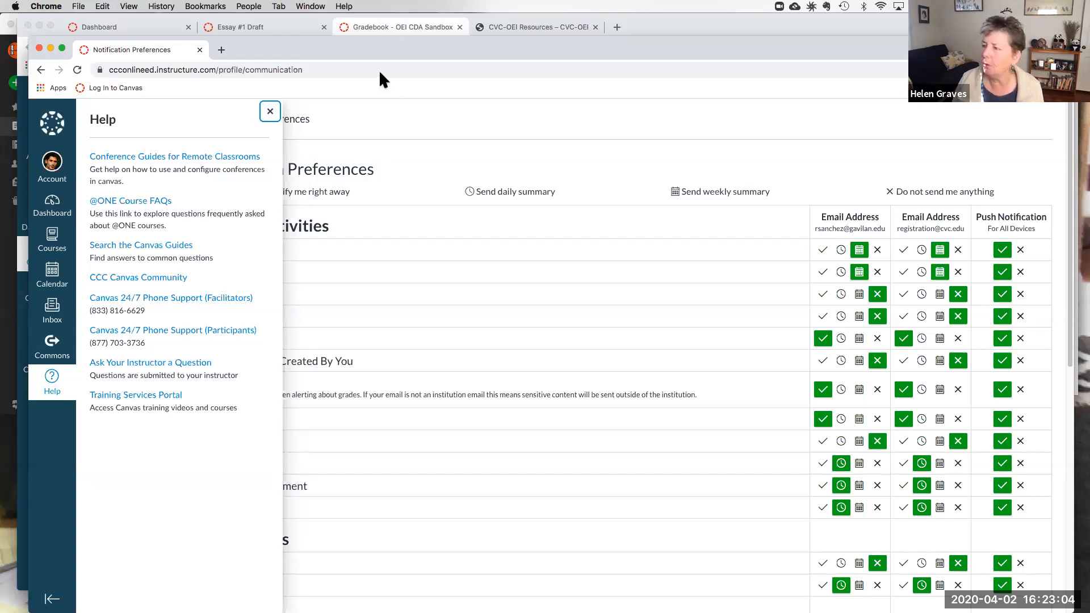
# - Return to the instructor's gradebook and open the first student's Essay #1 Draft submission in SpeedGrader from its grade details
pyautogui.click(362, 24)
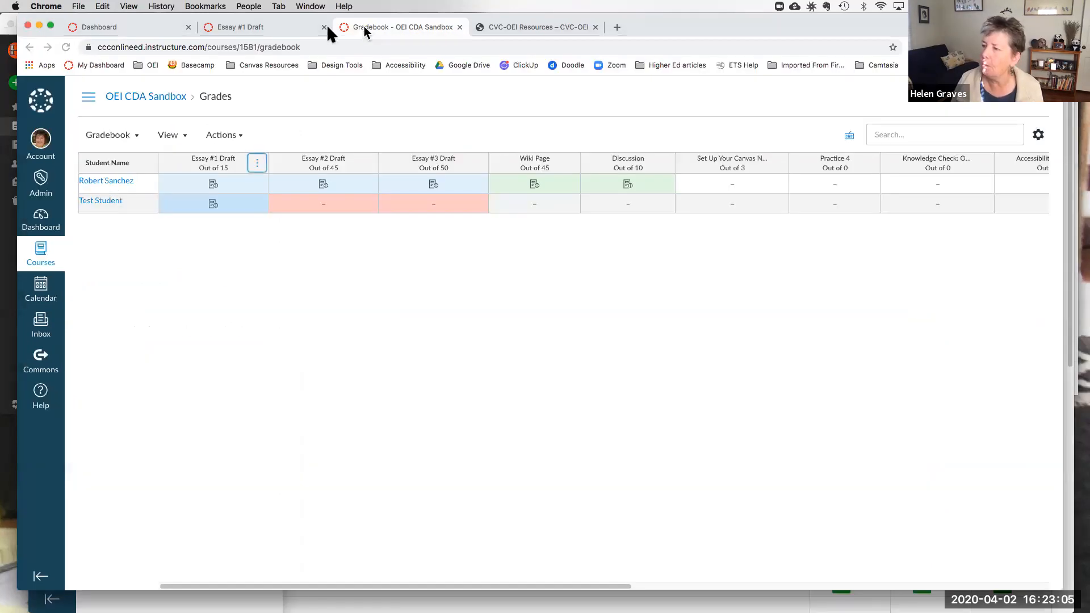
pyautogui.click(285, 27)
pyautogui.click(405, 24)
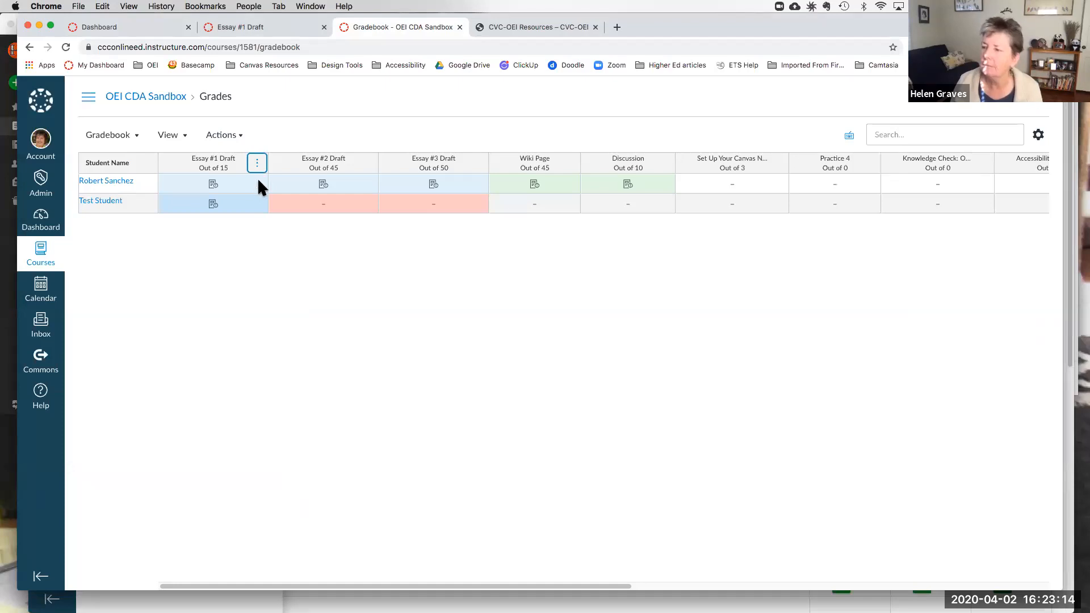
pyautogui.click(257, 179)
pyautogui.click(259, 183)
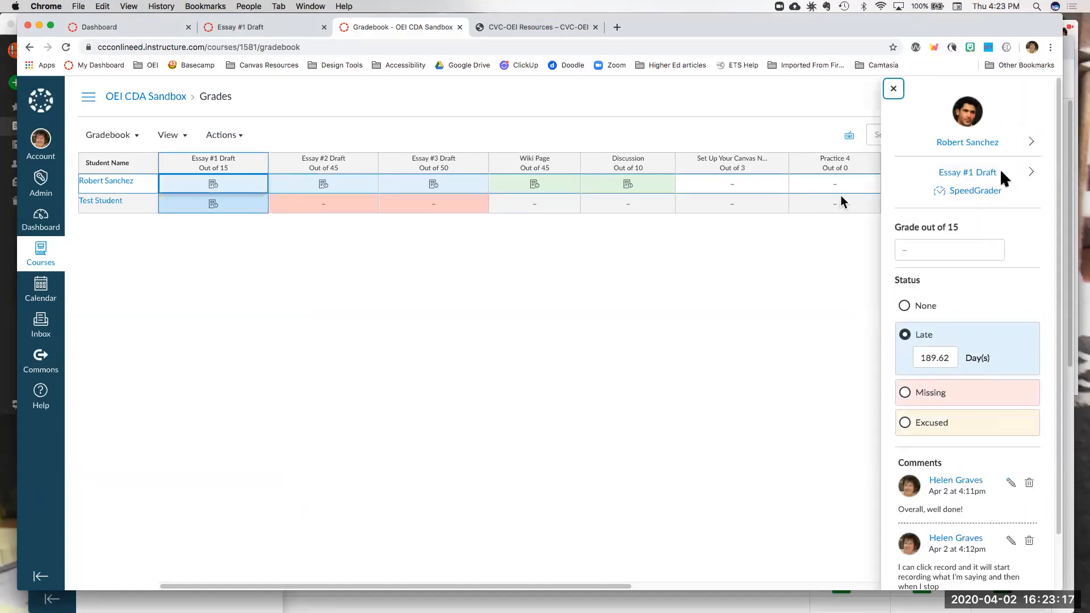
pyautogui.click(971, 191)
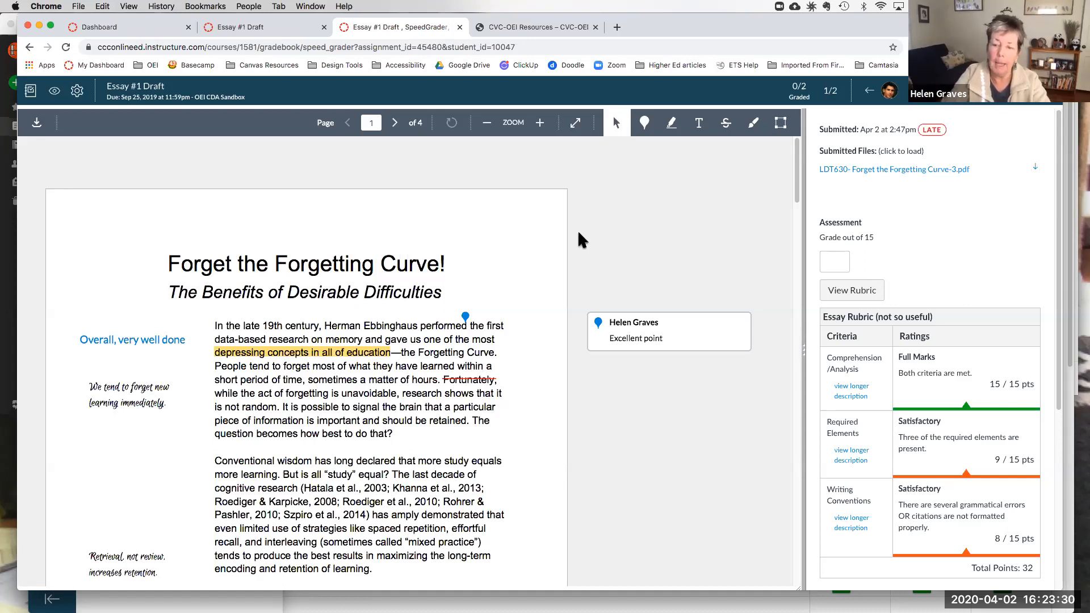
# - Magnify the SpeedGrader page to 175%, look over the annotated first page of the essay, and reduce the document zoom one level
pyautogui.press('super+equal')
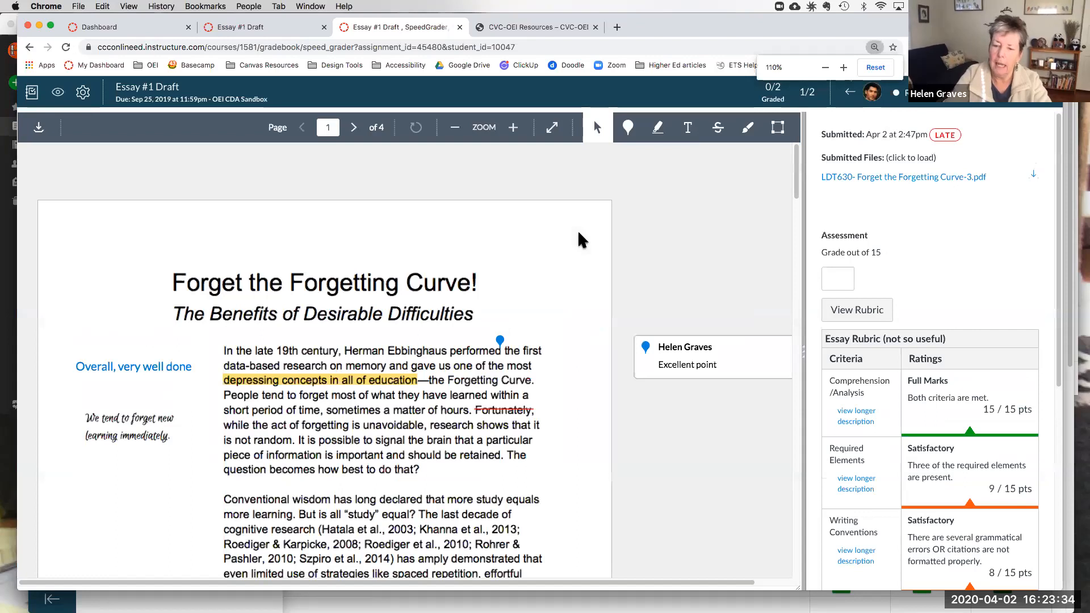
pyautogui.press('super+equal')
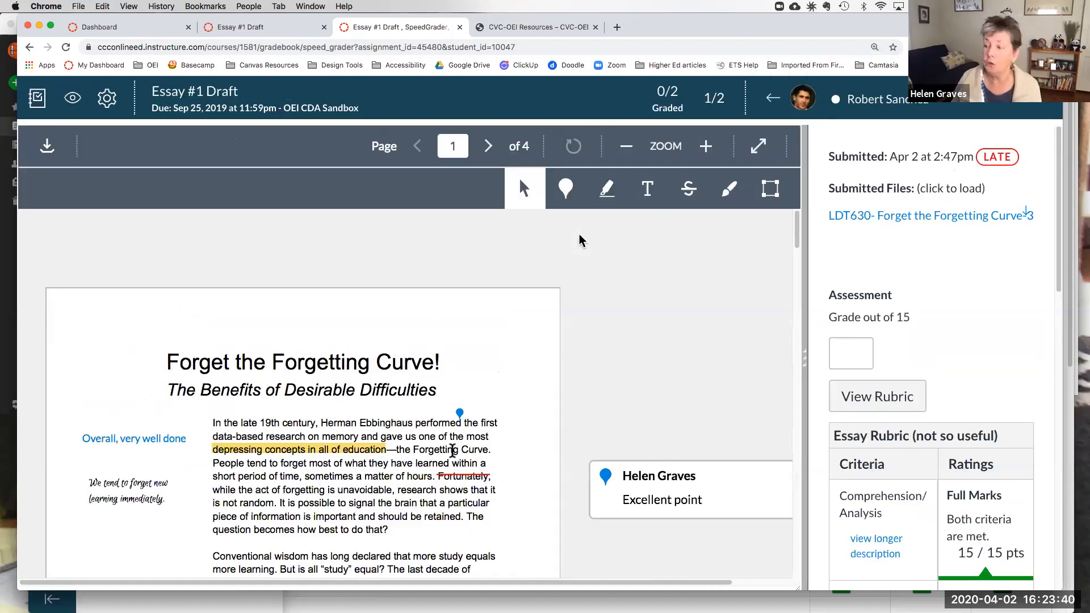
pyautogui.press('super+equal')
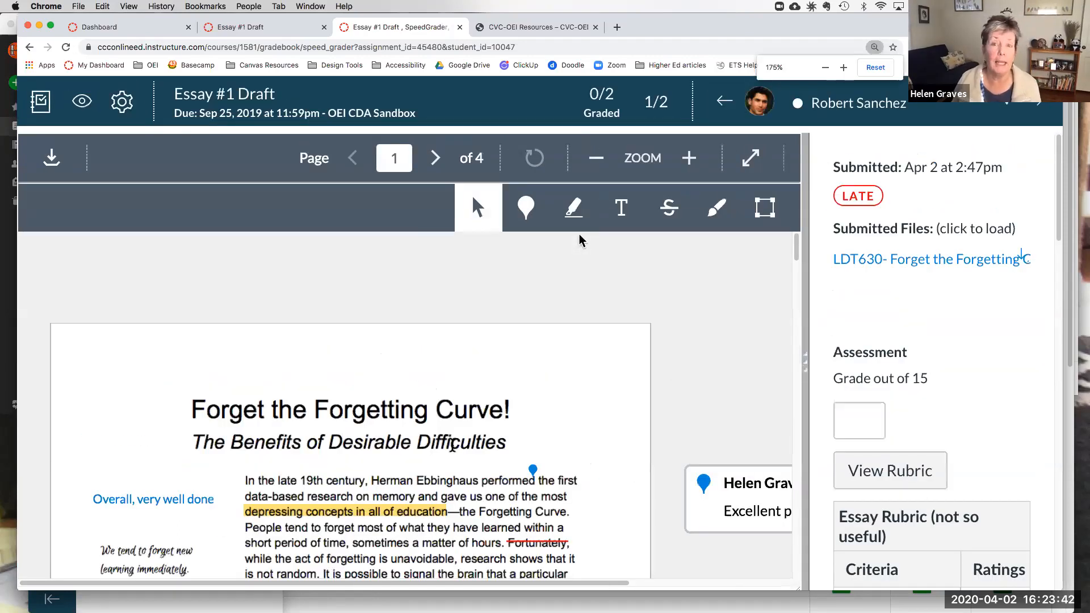
pyautogui.scroll(-3, 452, 446)
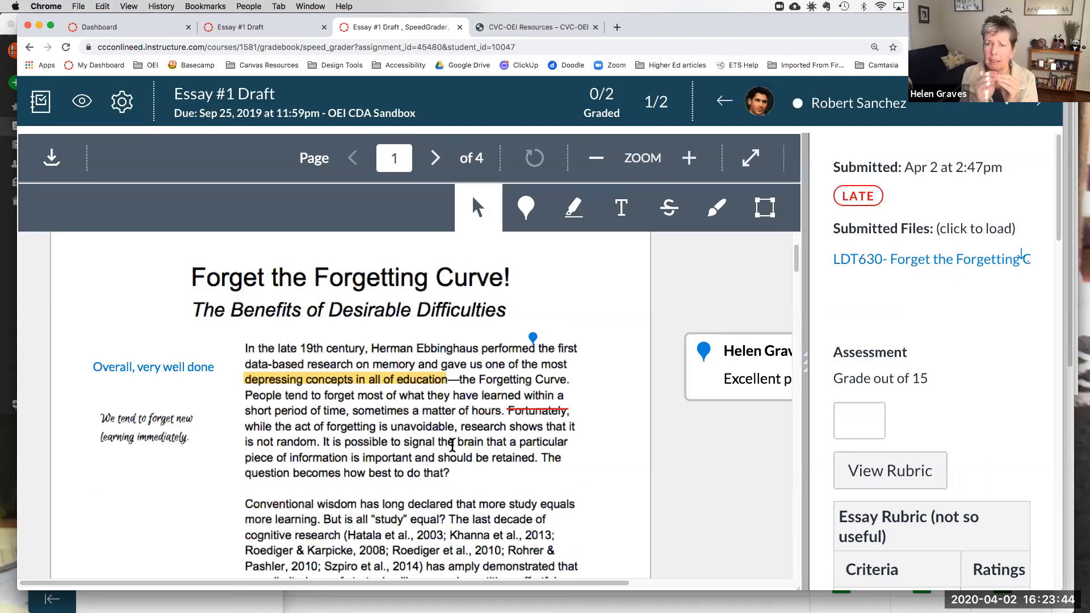
pyautogui.scroll(-2, 453, 446)
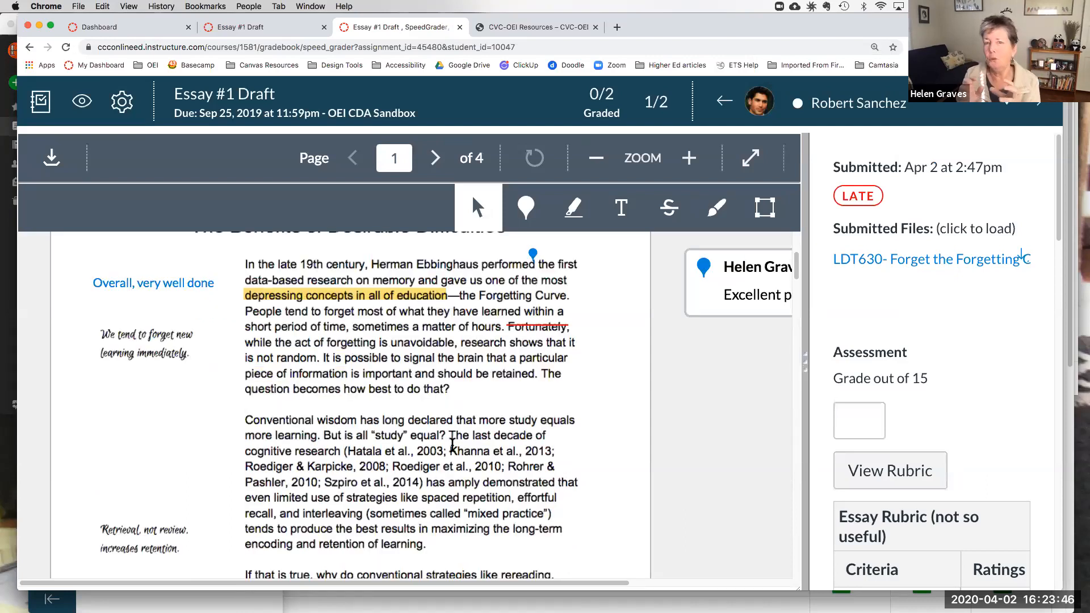
pyautogui.scroll(3, 453, 446)
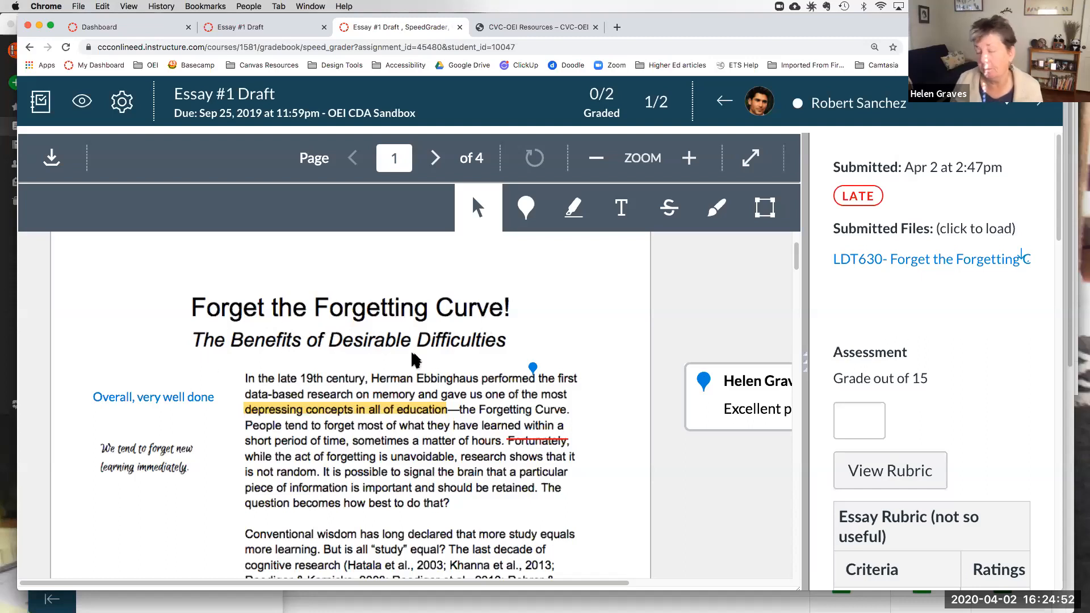
pyautogui.scroll(-1, 389, 356)
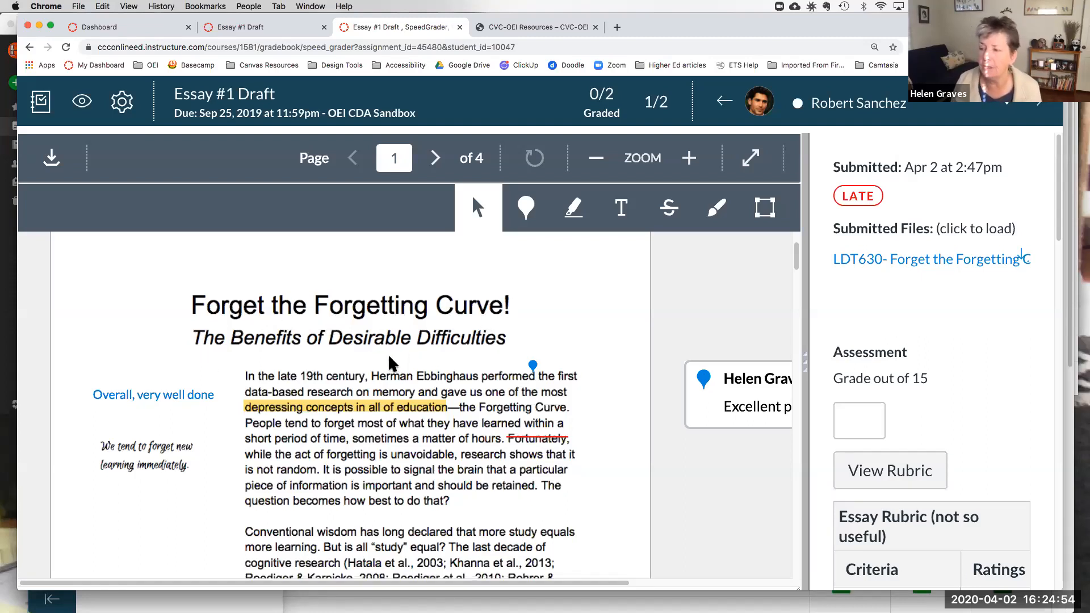
pyautogui.scroll(-1, 389, 363)
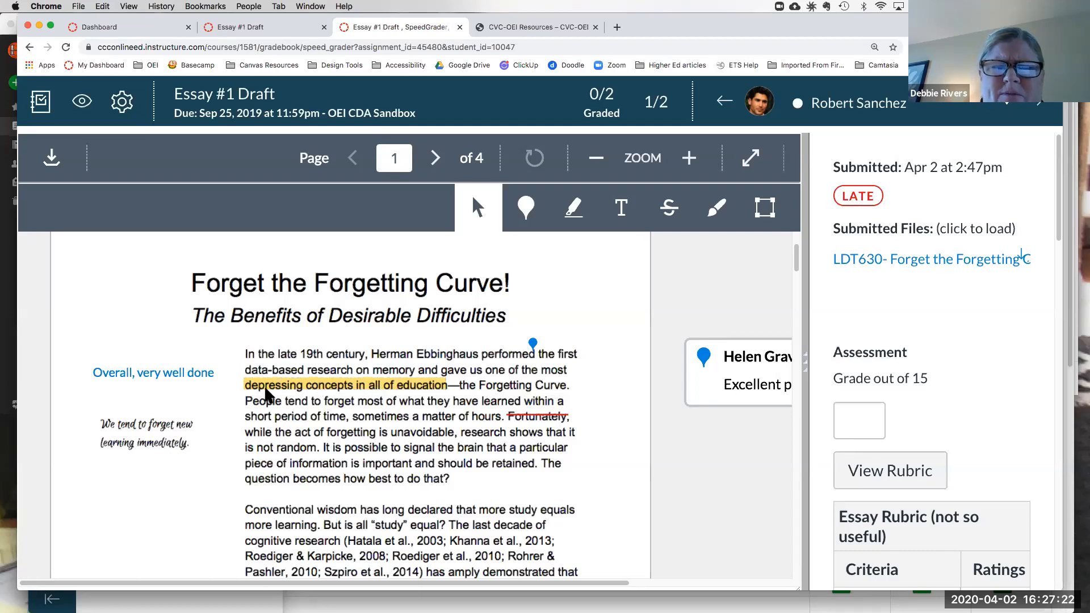
pyautogui.click(595, 162)
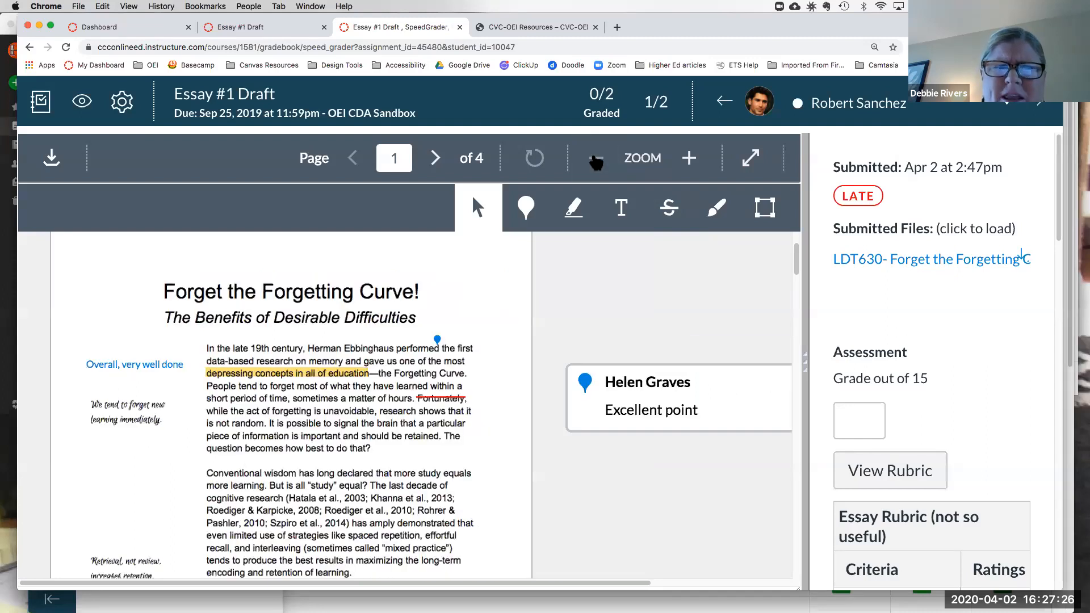
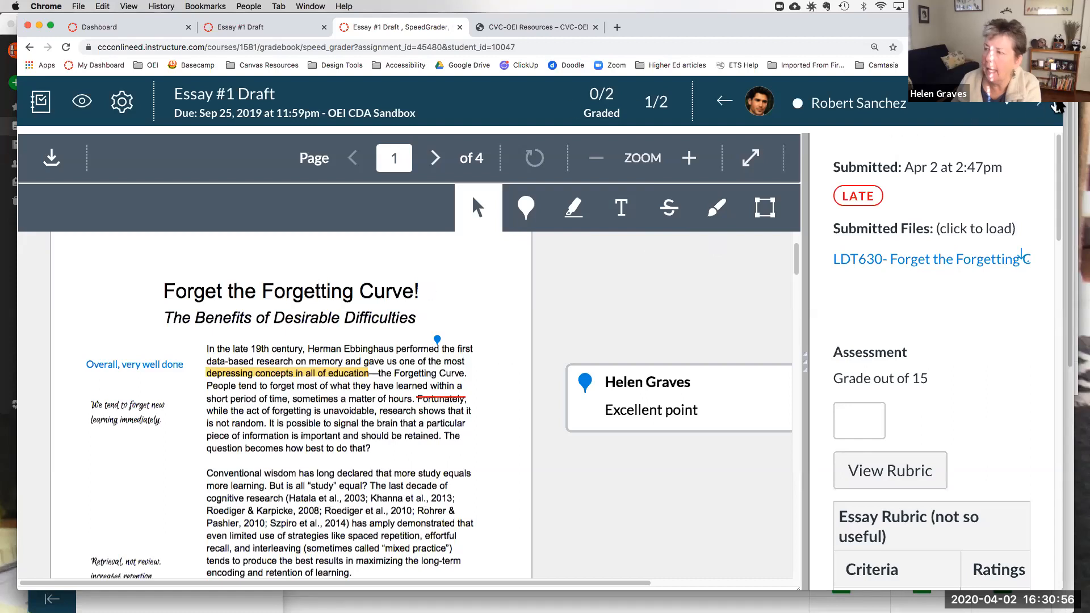
# - Advance to the Test Student's image submission in SpeedGrader and reduce the page magnification by two levels
pyautogui.click(1042, 109)
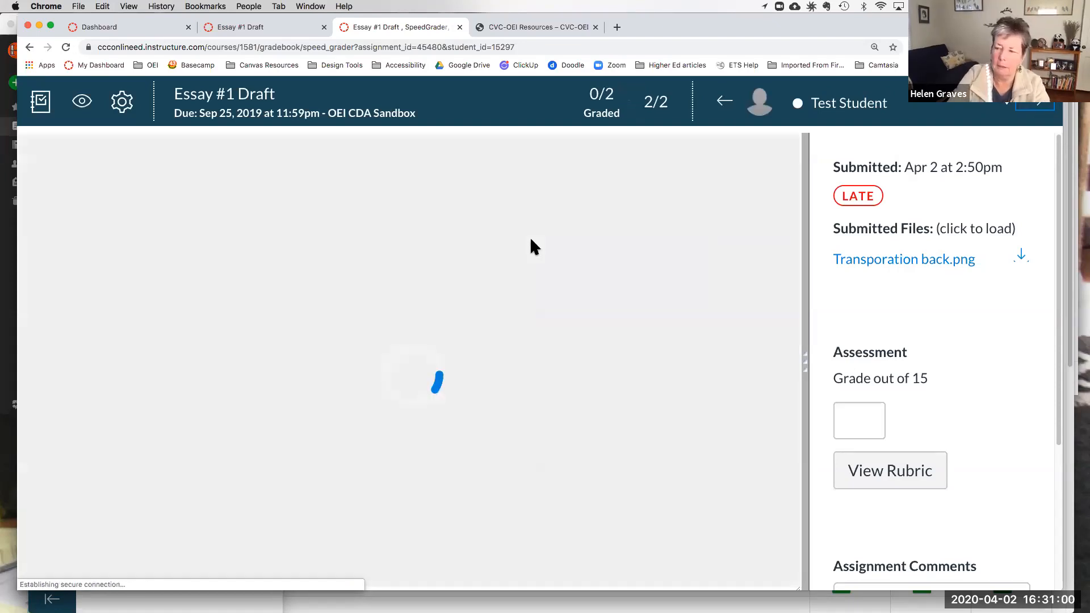
pyautogui.press('super+minus')
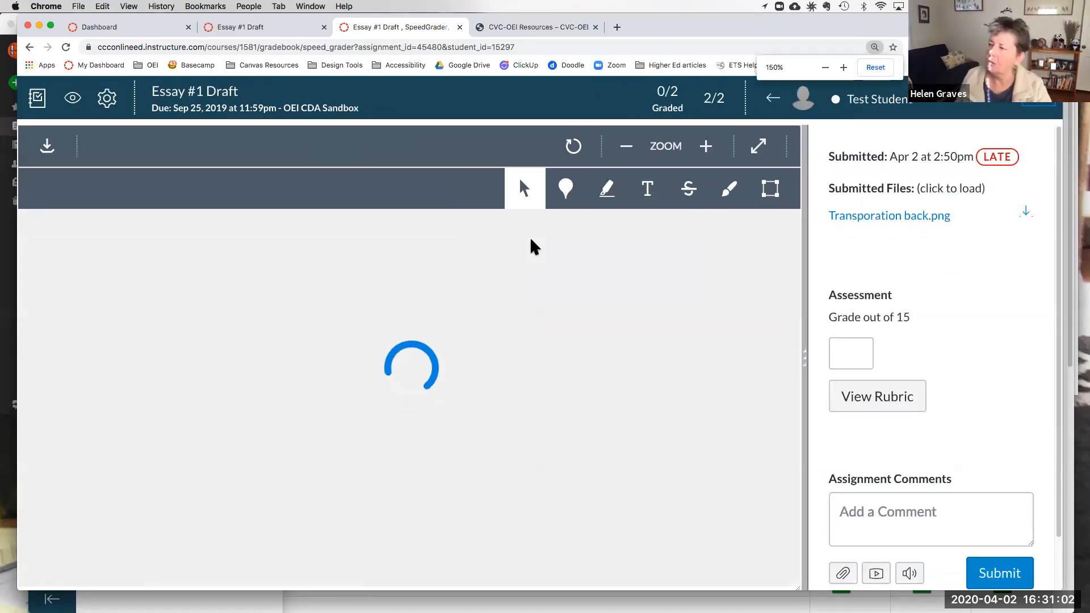
pyautogui.press('super+minus')
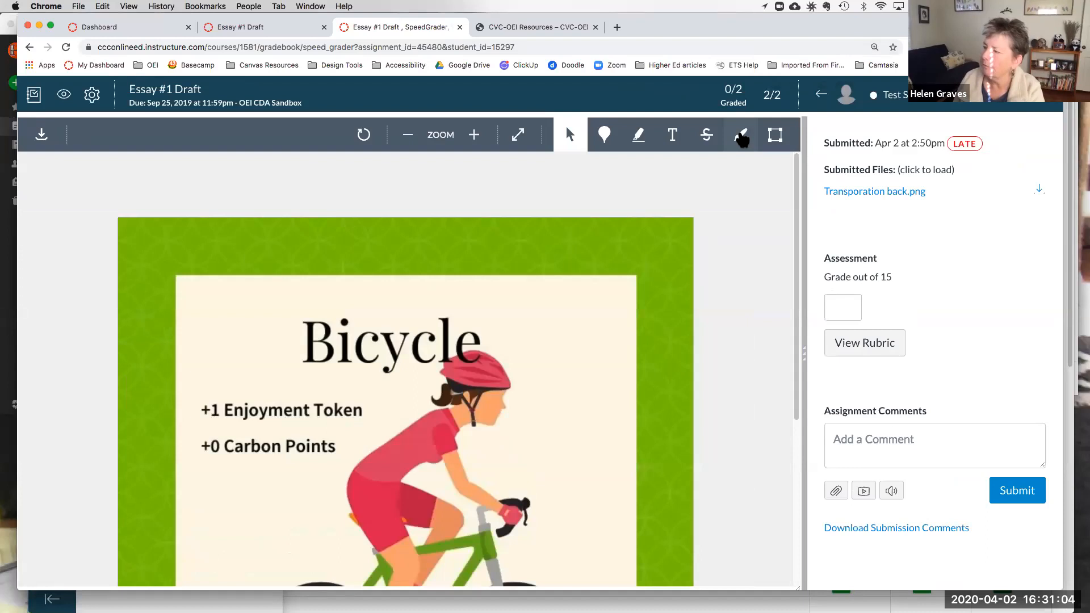
# - Draw a thick red freehand loop around the end of the word Bicycle and the rider's helmet on the submitted image
pyautogui.click(741, 139)
pyautogui.moveTo(385, 305)
pyautogui.mouseDown()
pyautogui.moveTo(344, 314)
pyautogui.moveTo(386, 293)
pyautogui.mouseUp()
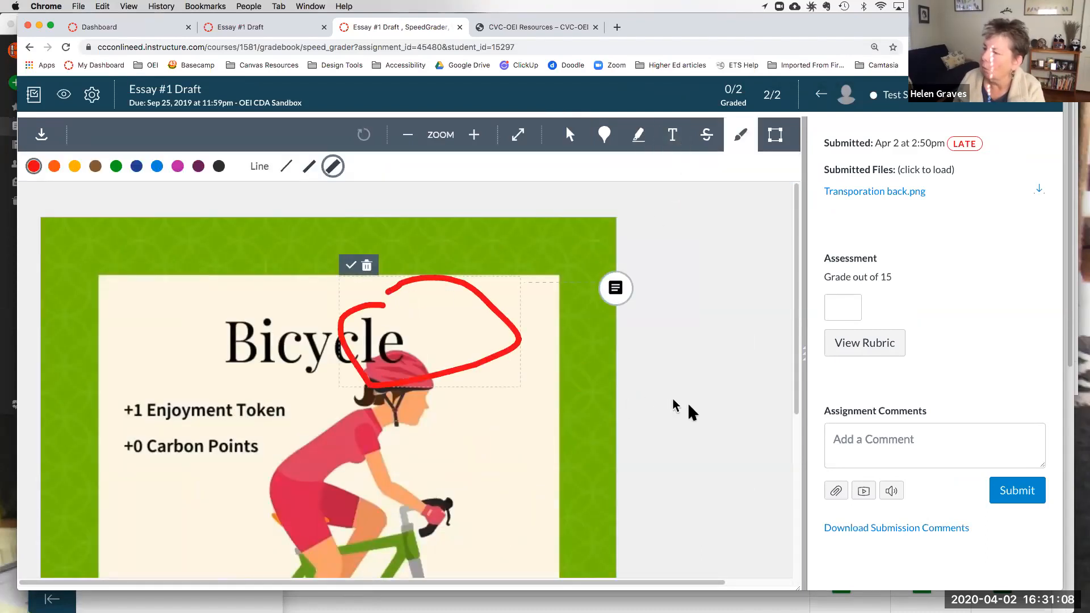
pyautogui.scroll(-3, 696, 413)
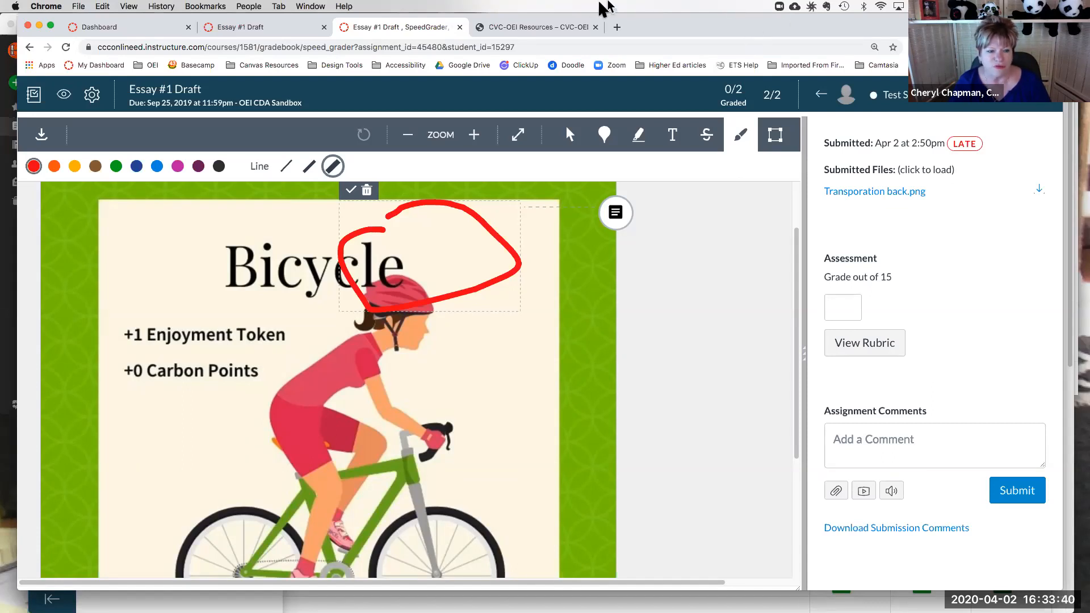
# - Bring up the Essay #1 Draft assignment page, and return to the student's Chrome window to dismiss the help resources
pyautogui.click(238, 29)
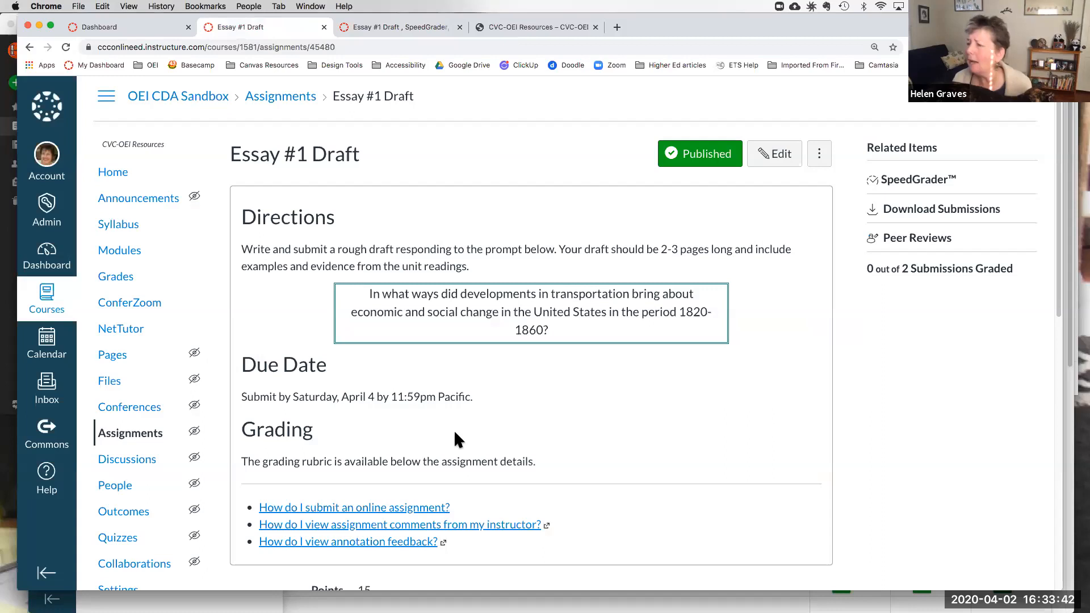
pyautogui.click(499, 598)
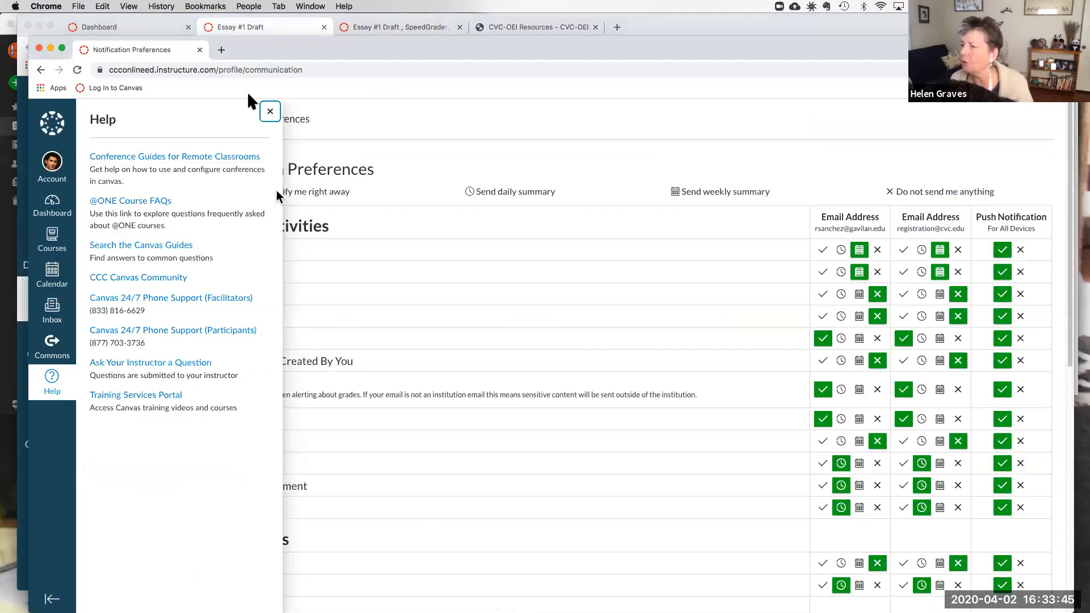
pyautogui.click(270, 113)
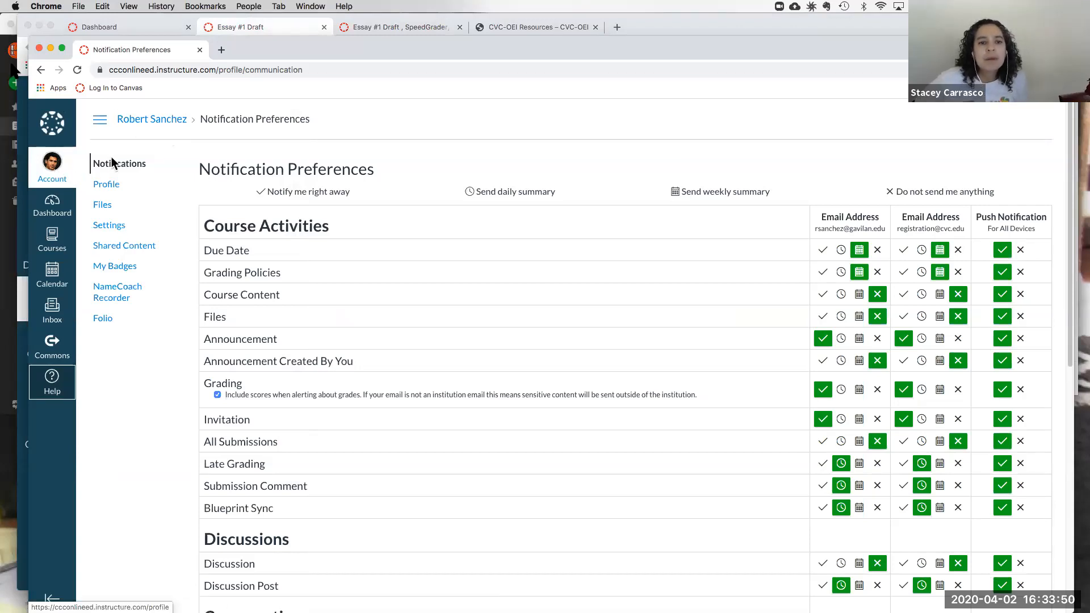
# - Leave the student's notification preferences, open the OEI CDA Sandbox course from the Dashboard, and look over the student's Grades list
pyautogui.click(40, 68)
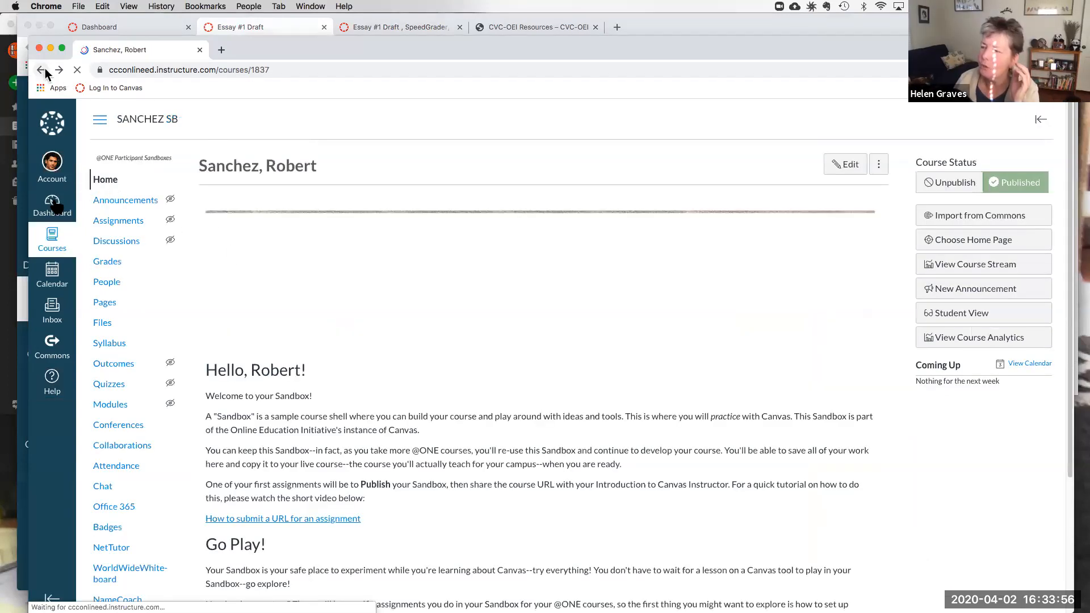
pyautogui.click(117, 89)
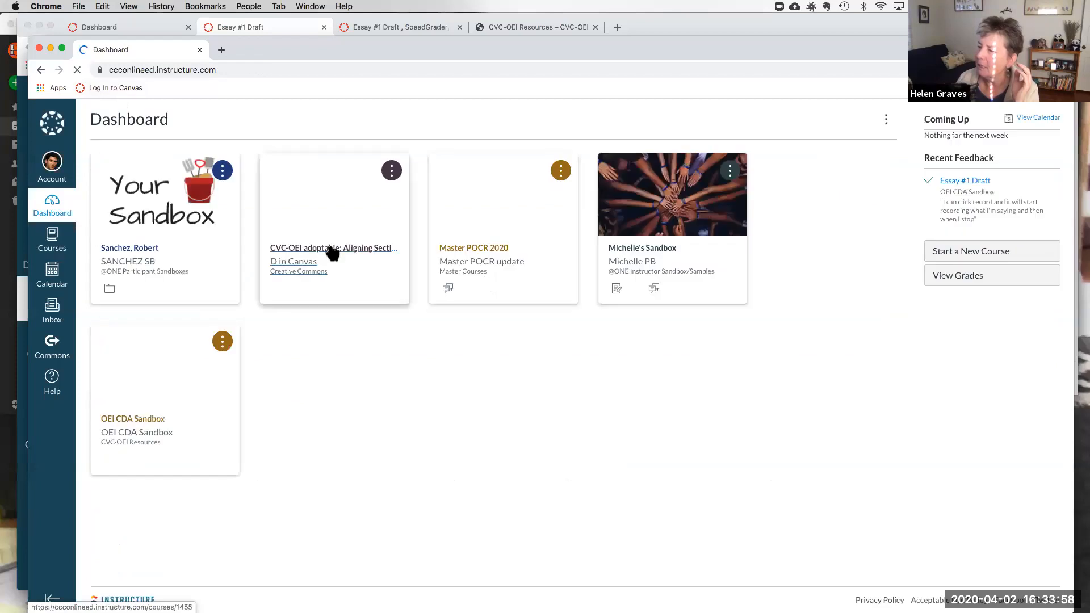
pyautogui.click(140, 420)
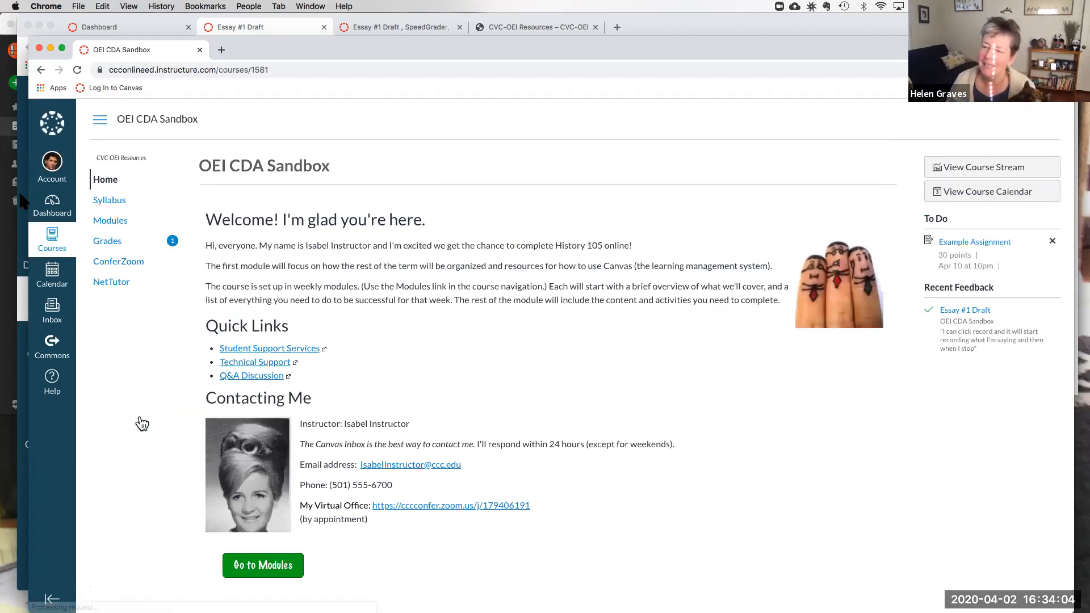
pyautogui.click(108, 244)
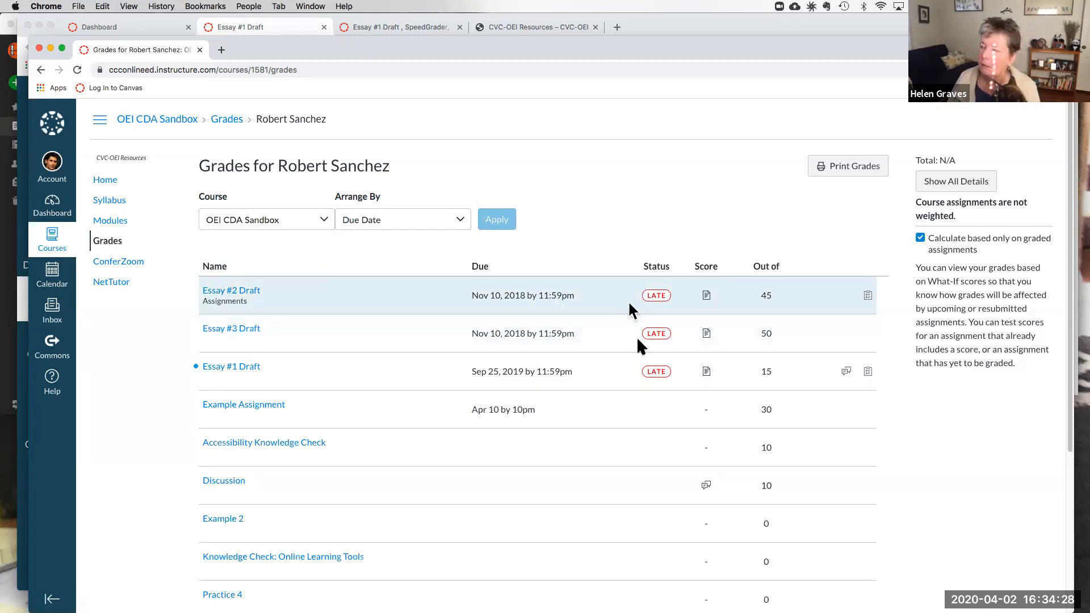
pyautogui.scroll(-5, 622, 352)
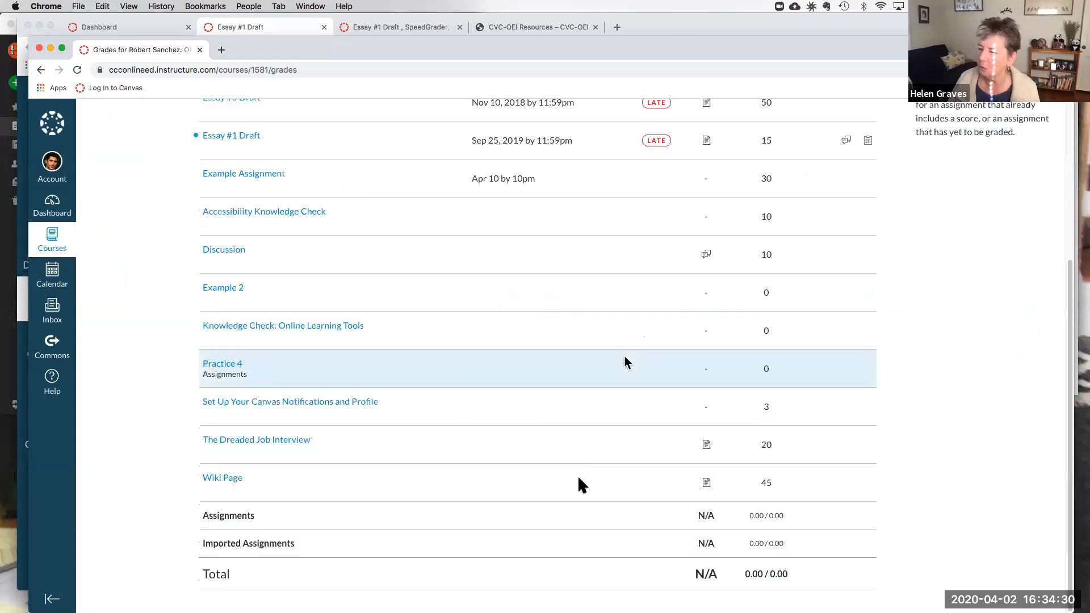
pyautogui.scroll(1, 544, 428)
pyautogui.scroll(2, 544, 430)
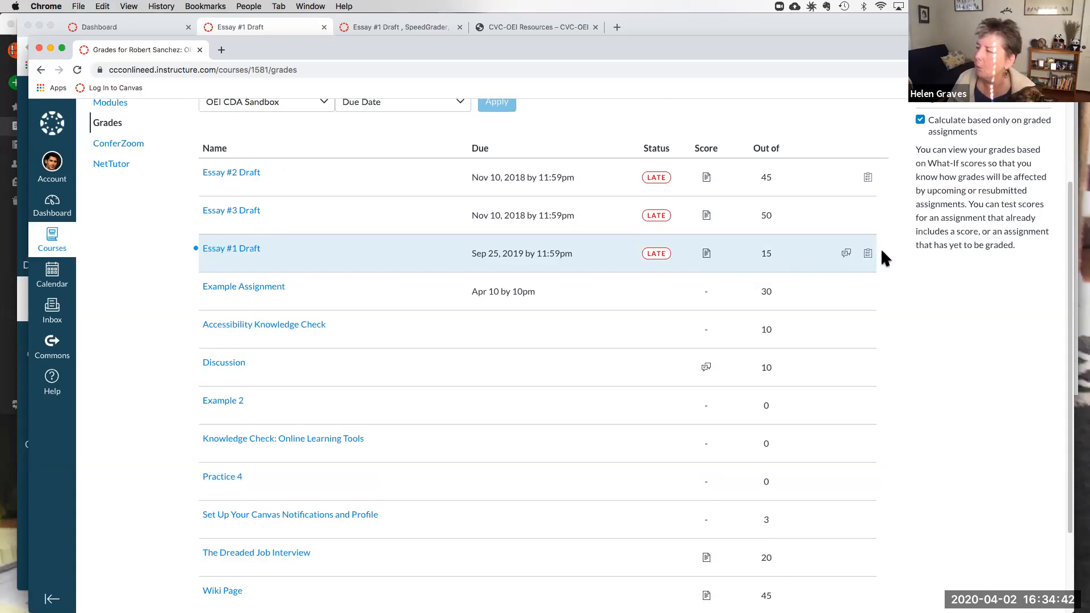
# - Show the instructor comments and the scored rubric for Essay #1 Draft in the student's grades, and look over the rubric ratings
pyautogui.click(847, 253)
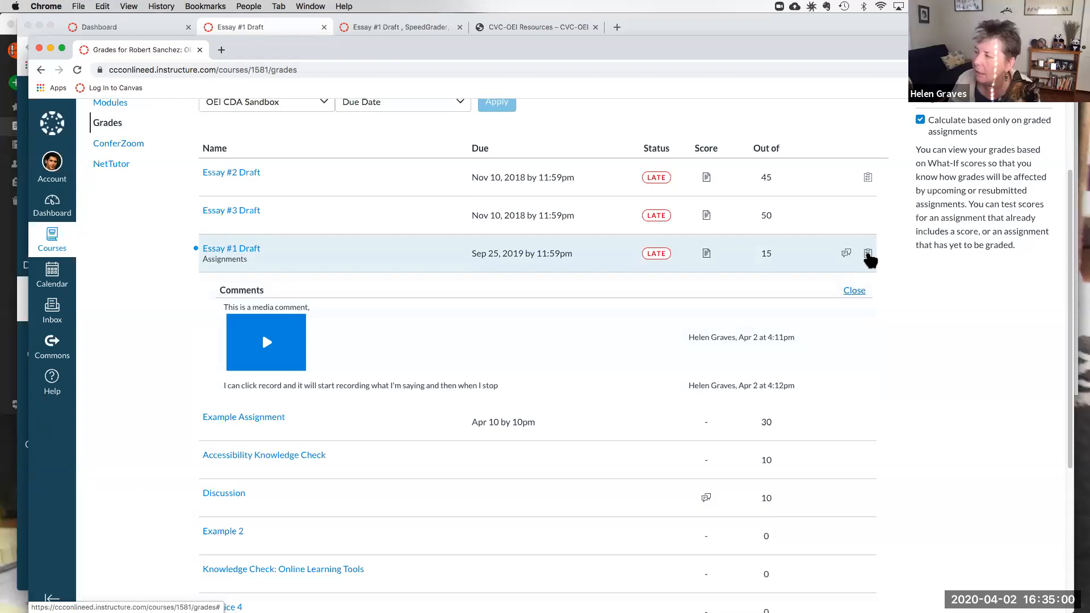
pyautogui.click(868, 255)
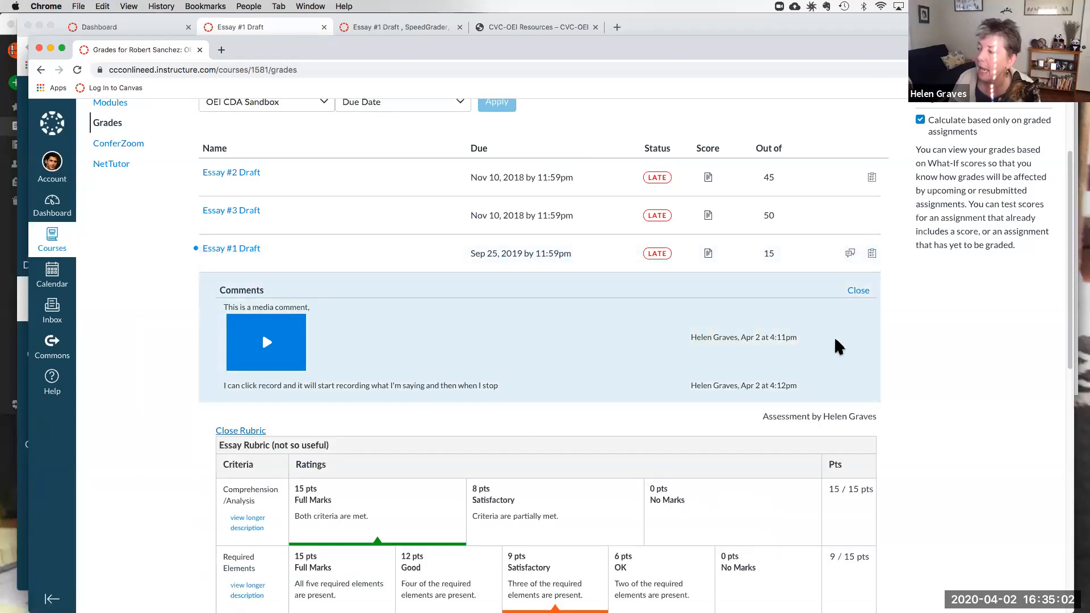
pyautogui.scroll(-1, 727, 417)
pyautogui.scroll(-5, 729, 417)
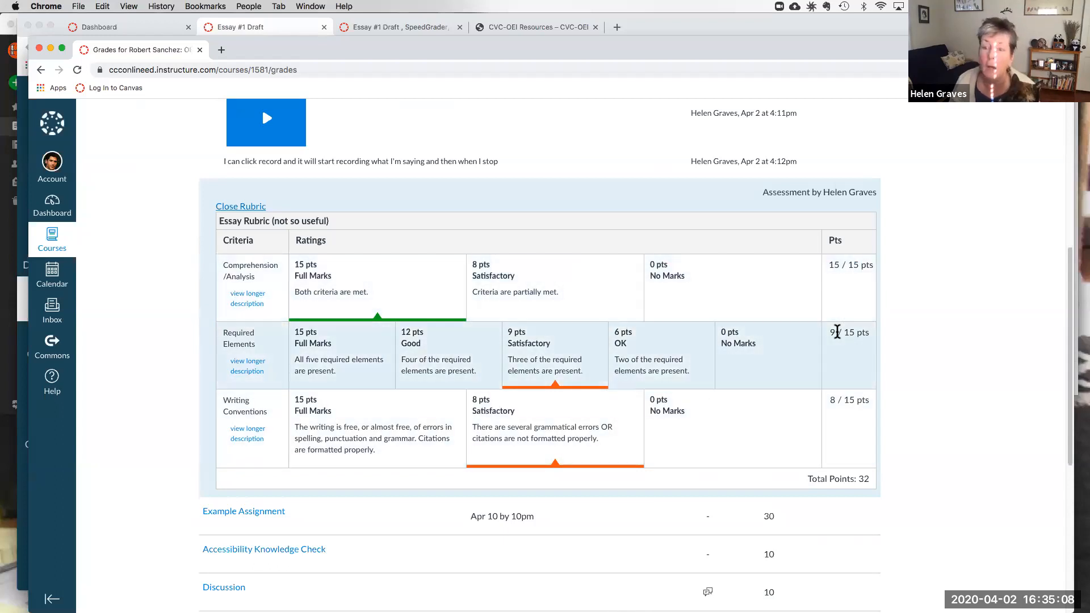
pyautogui.scroll(5, 840, 335)
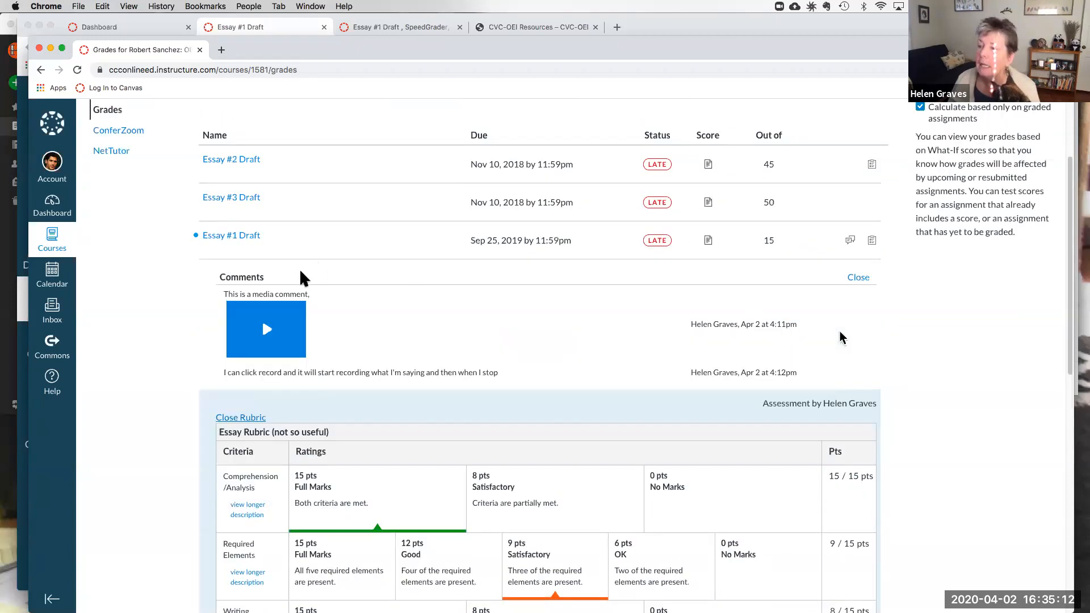
# - Open the Essay #1 Draft submission details, review the annotated feedback on the PDF, and close the preview
pyautogui.scroll(2, 307, 278)
pyautogui.click(232, 330)
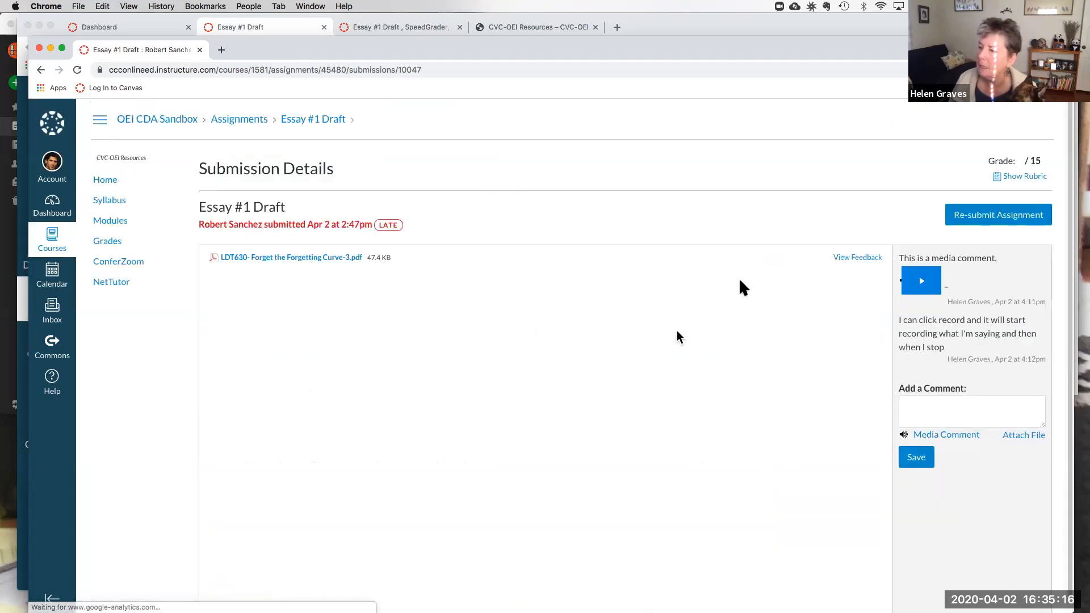
pyautogui.click(852, 258)
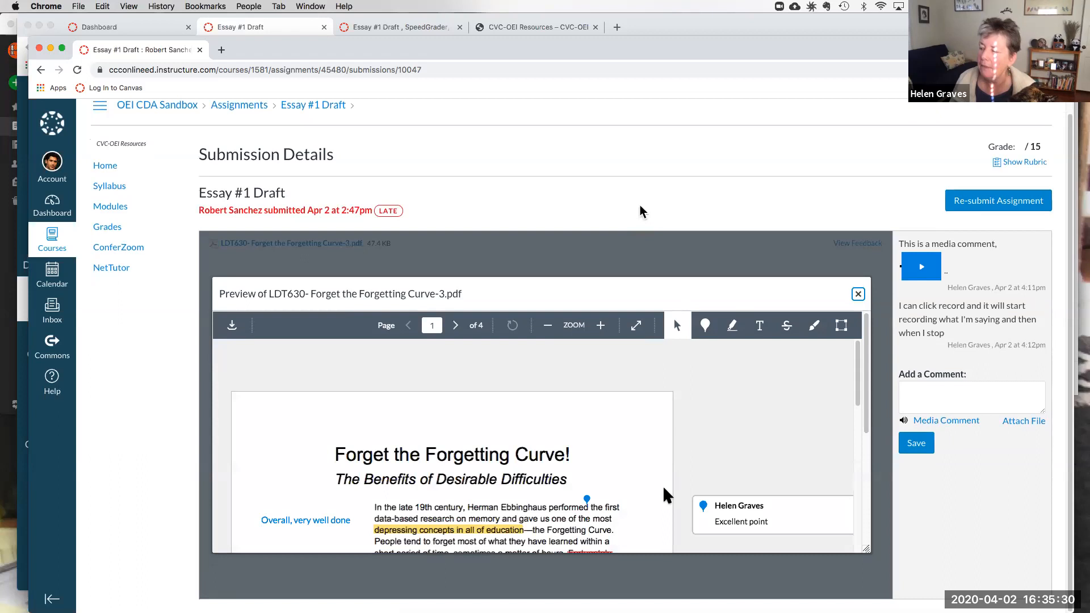
pyautogui.scroll(-3, 664, 494)
pyautogui.scroll(3, 702, 485)
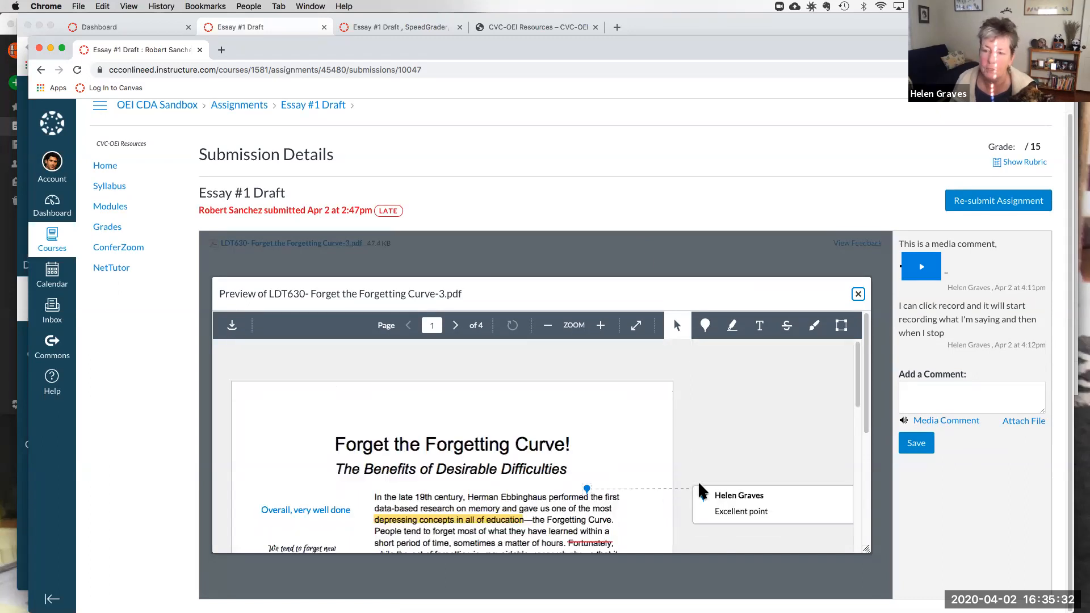
pyautogui.scroll(-2, 700, 486)
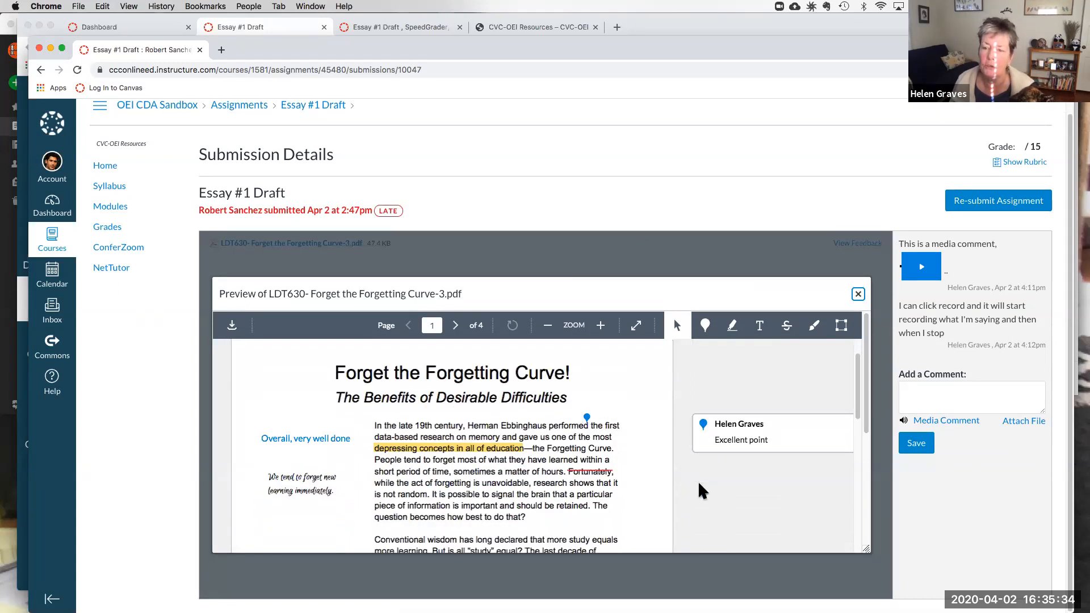
pyautogui.scroll(-1, 702, 490)
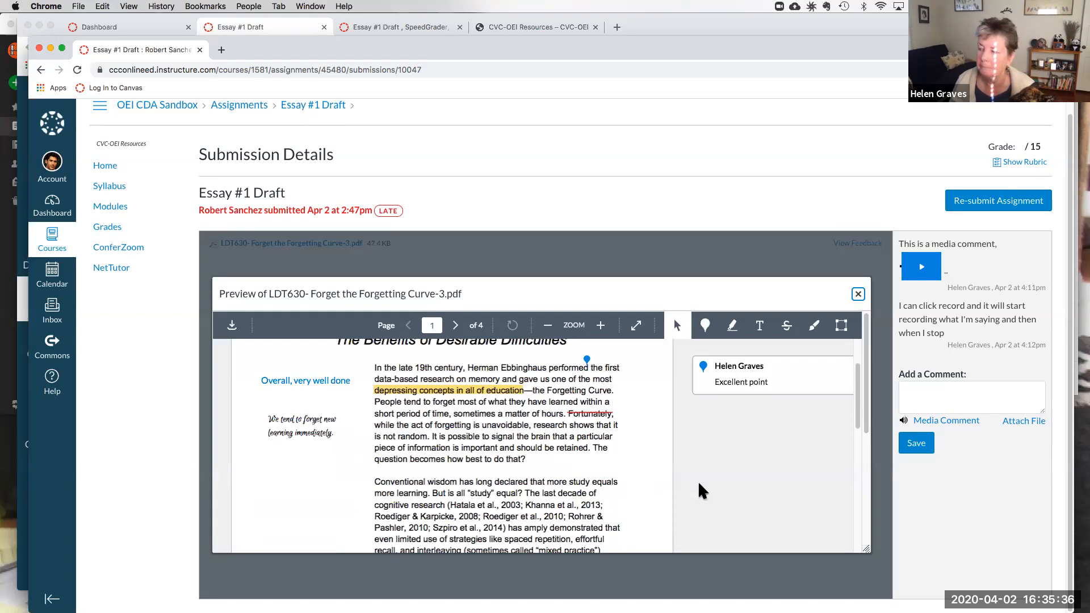
pyautogui.scroll(3, 700, 483)
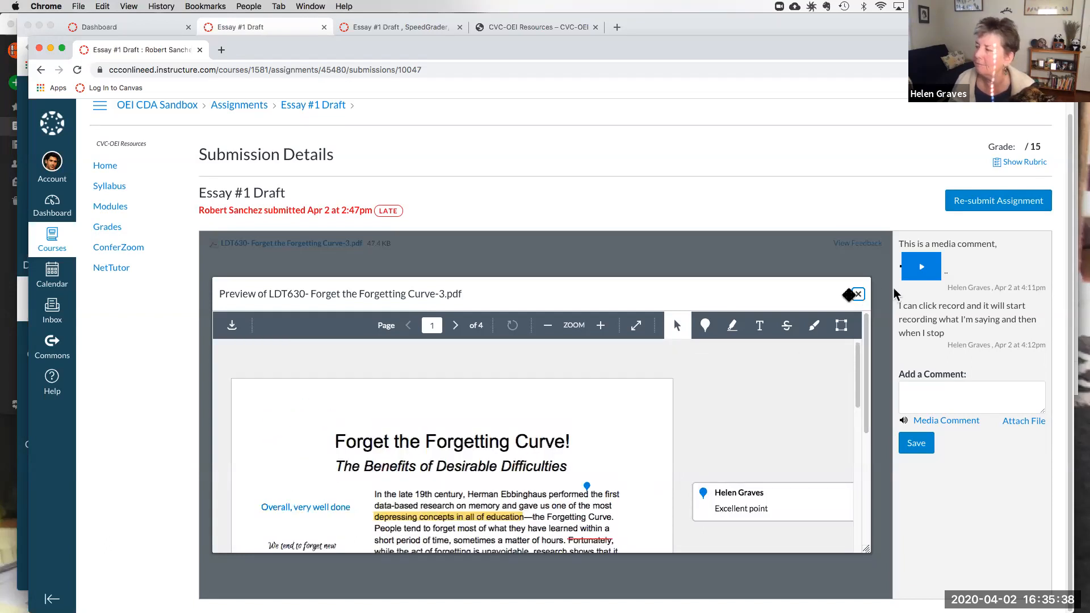
pyautogui.click(858, 295)
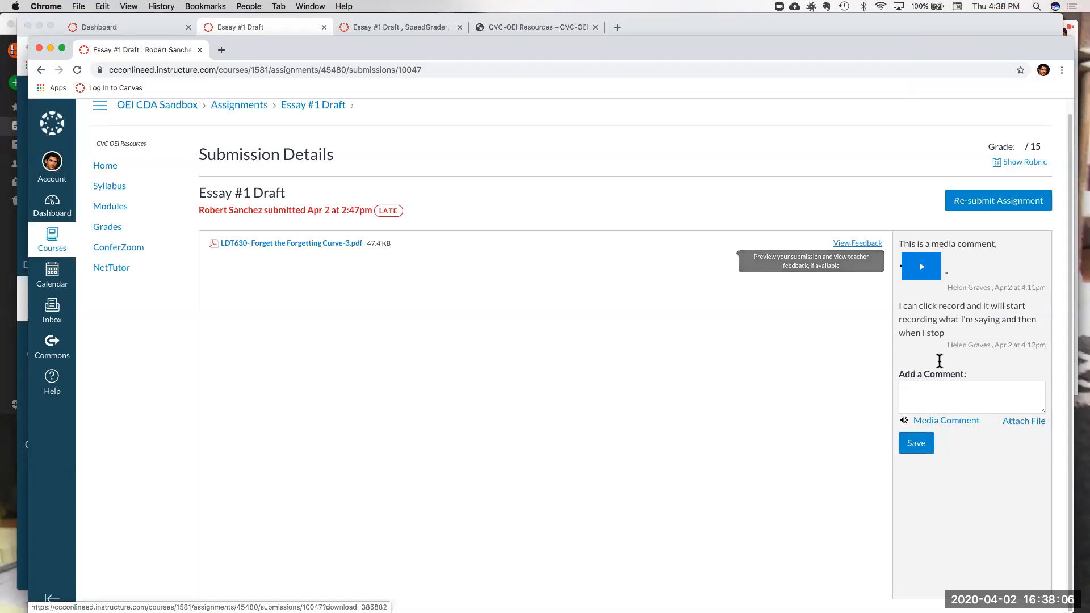
# - Add the comment "Thank you" to the student's Essay #1 Draft submission and save it
pyautogui.click(945, 396)
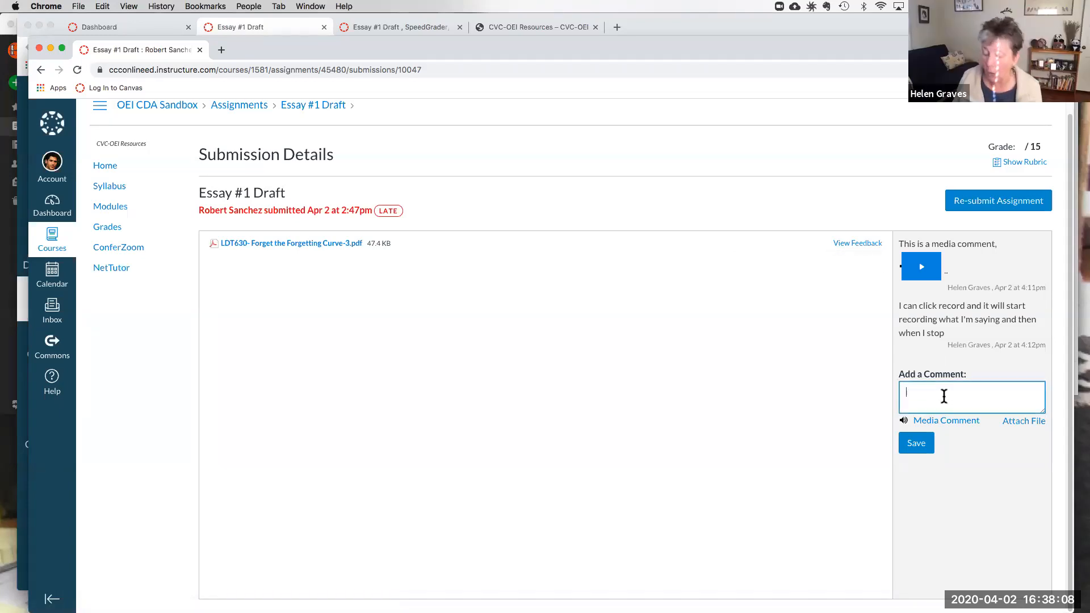
pyautogui.write('Ta')
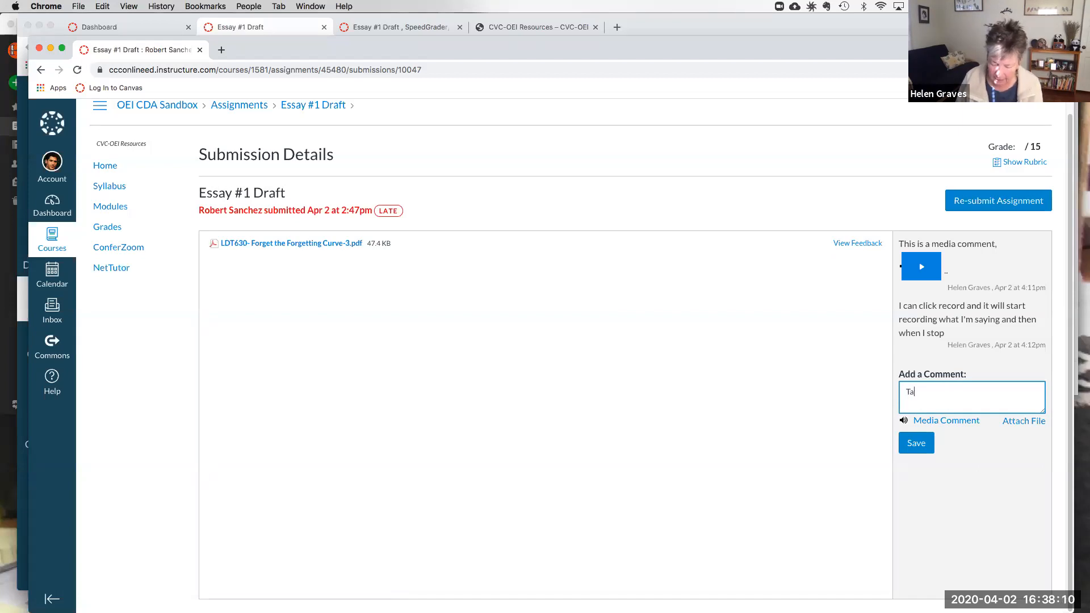
pyautogui.write('hank you')
pyautogui.press('BackSpace')
pyautogui.press('BackSpace')
pyautogui.write('ou')
pyautogui.press('BackSpace')
pyautogui.write('u')
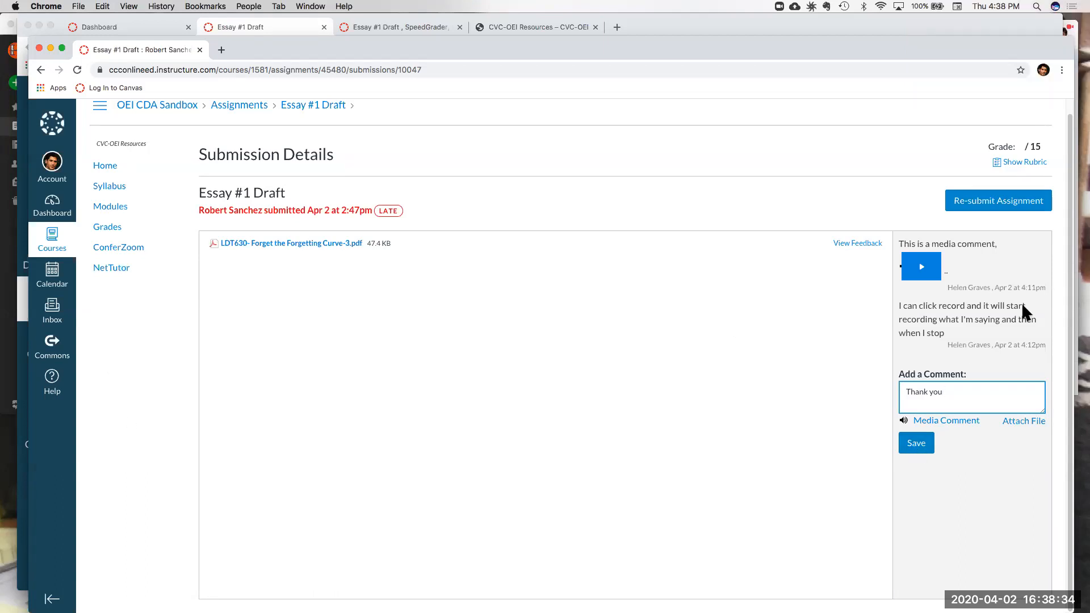
pyautogui.click(921, 442)
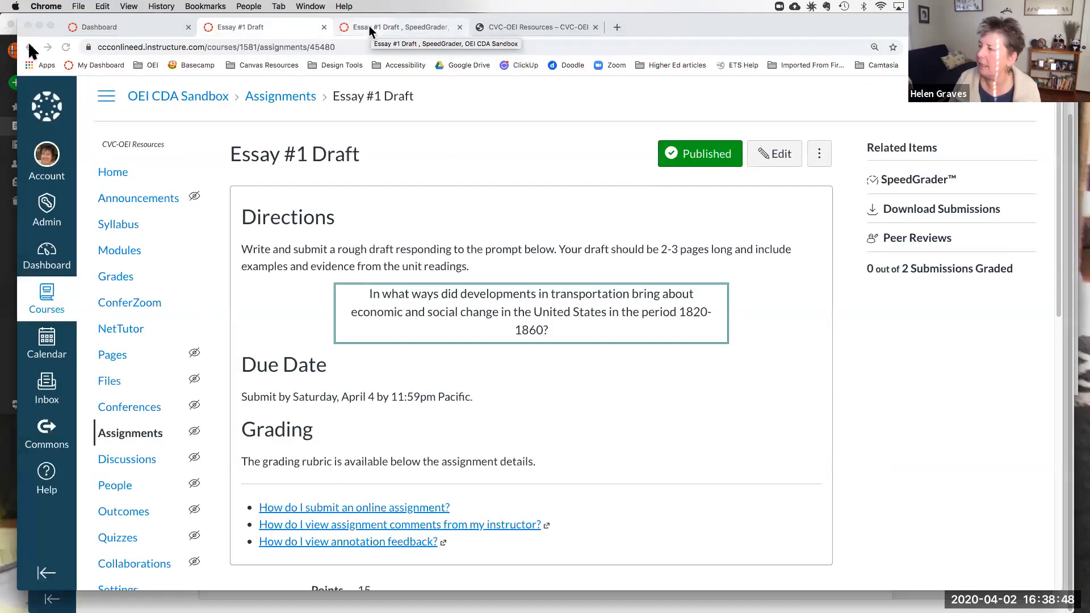
# - Switch to the instructor's Essay #1 Draft SpeedGrader, reload it, and check the assignment comments for the student's reply
pyautogui.click(369, 28)
pyautogui.click(29, 48)
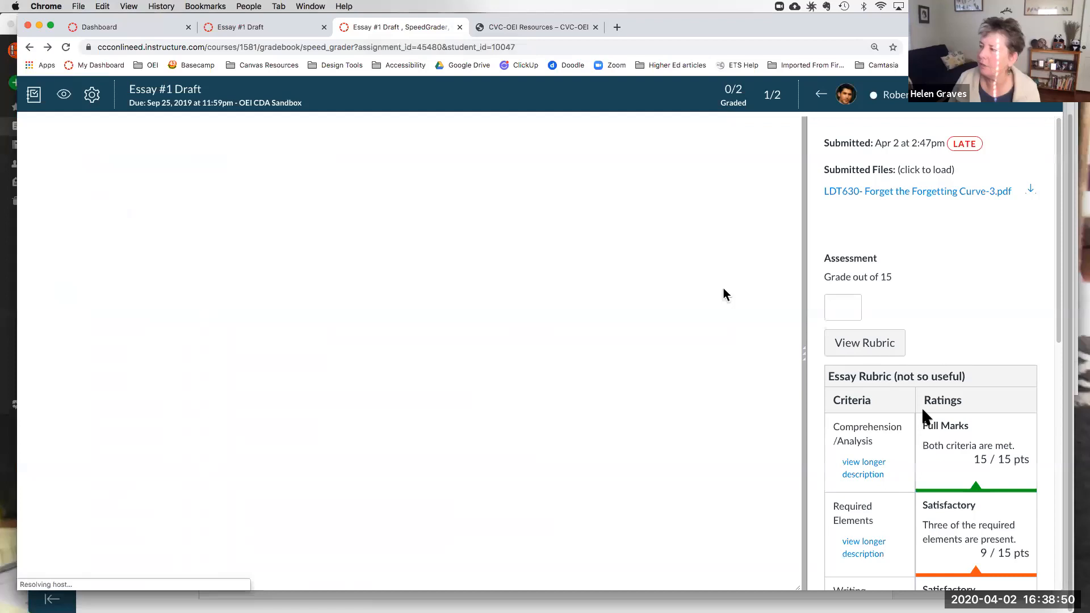
pyautogui.scroll(-10, 922, 409)
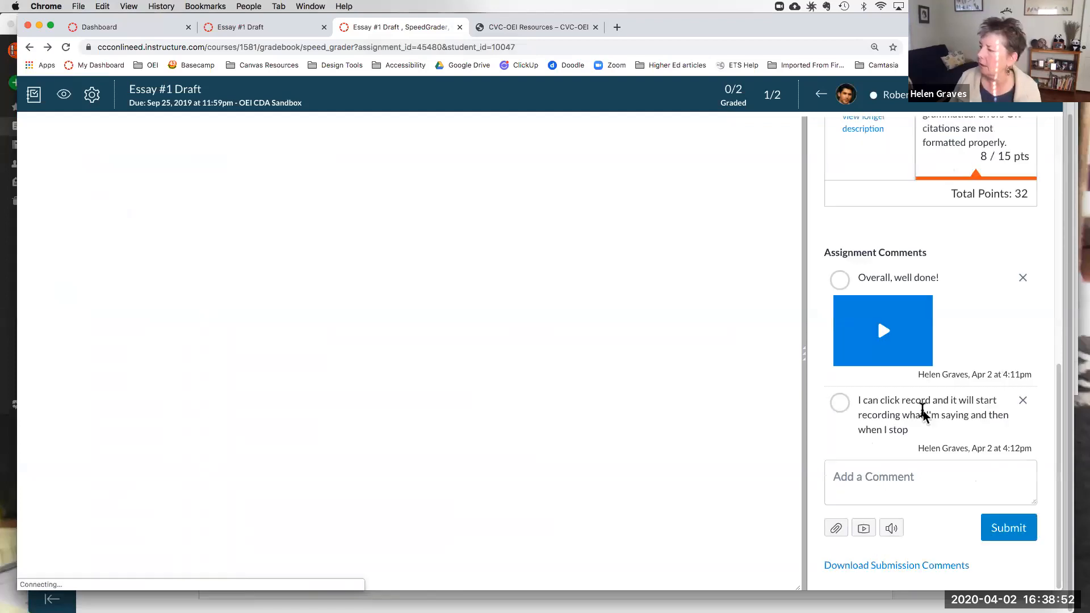
pyautogui.click(892, 482)
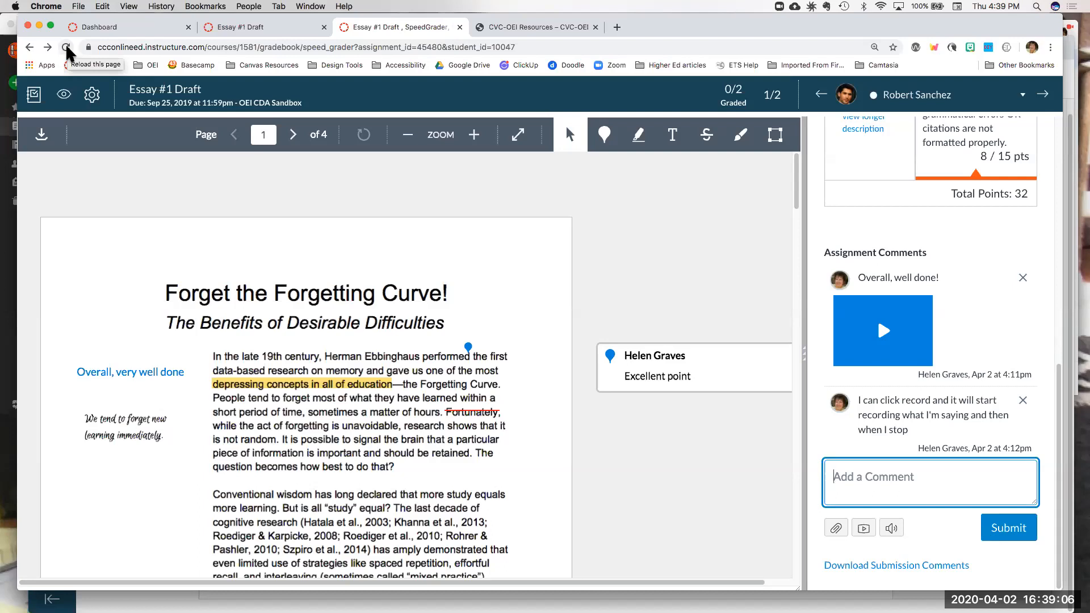
pyautogui.click(67, 48)
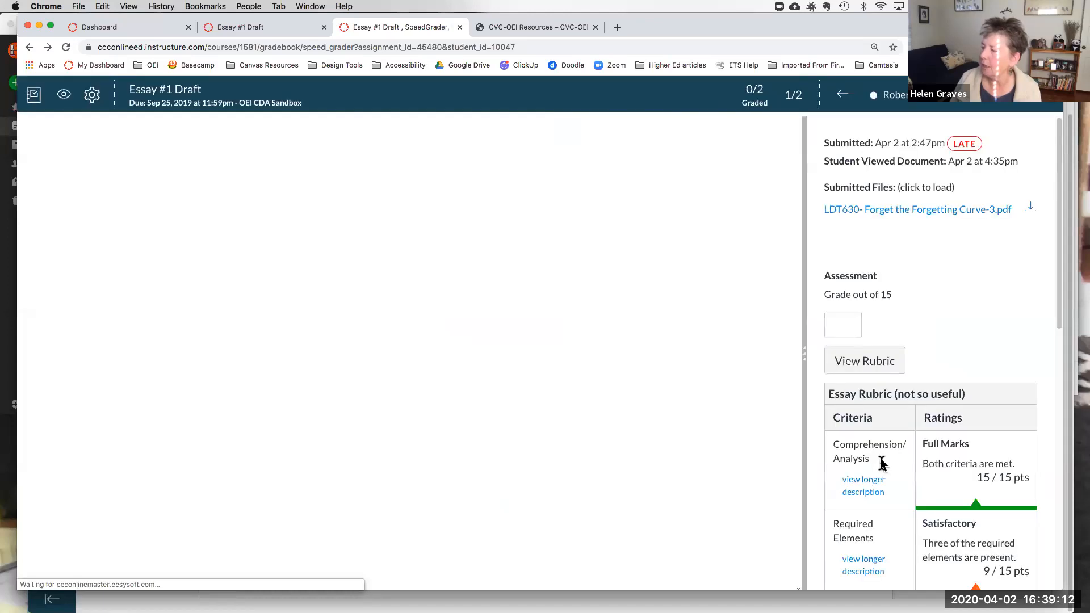
pyautogui.scroll(-10, 882, 464)
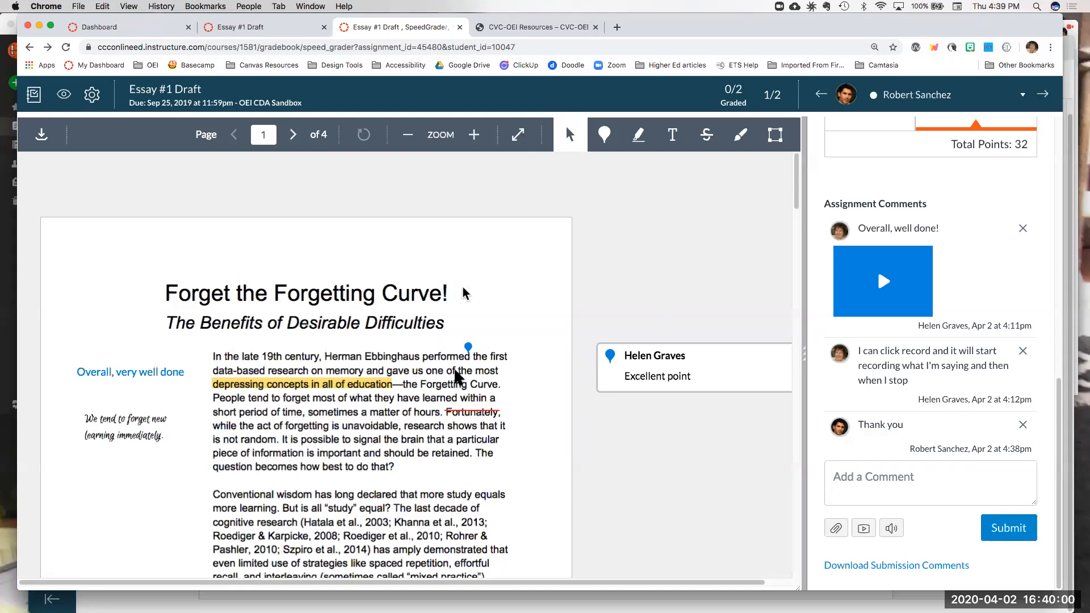
# - Bring up the CVC-OEI Resources page, open its Instructional, Student Services, and Shared College Resources Canvas shell, and examine the webinar links
pyautogui.hotkey('ctrl', 'Up')
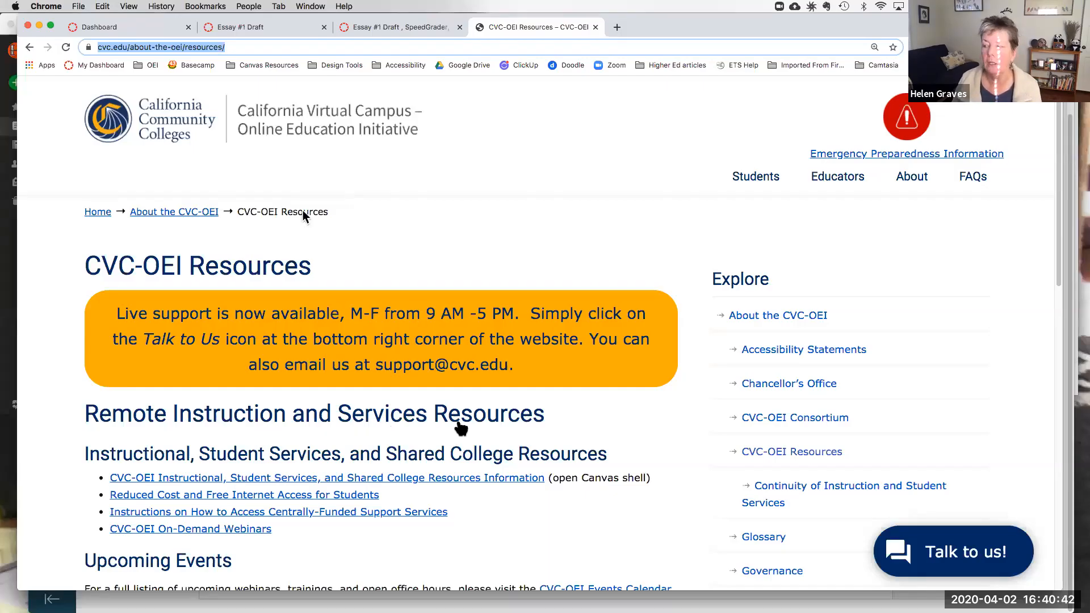
pyautogui.scroll(-2, 460, 429)
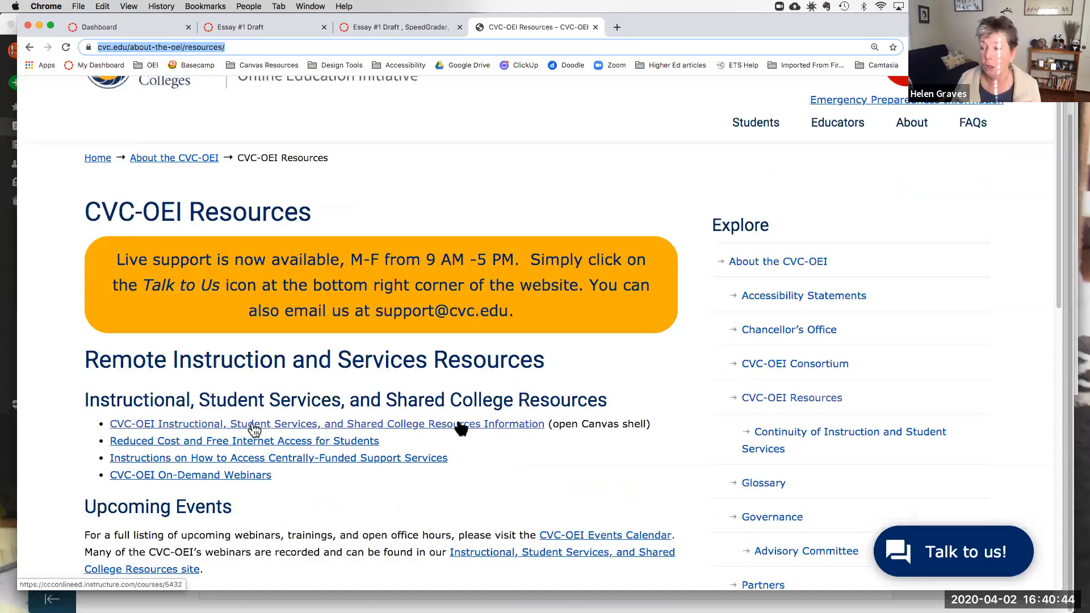
pyautogui.click(459, 424)
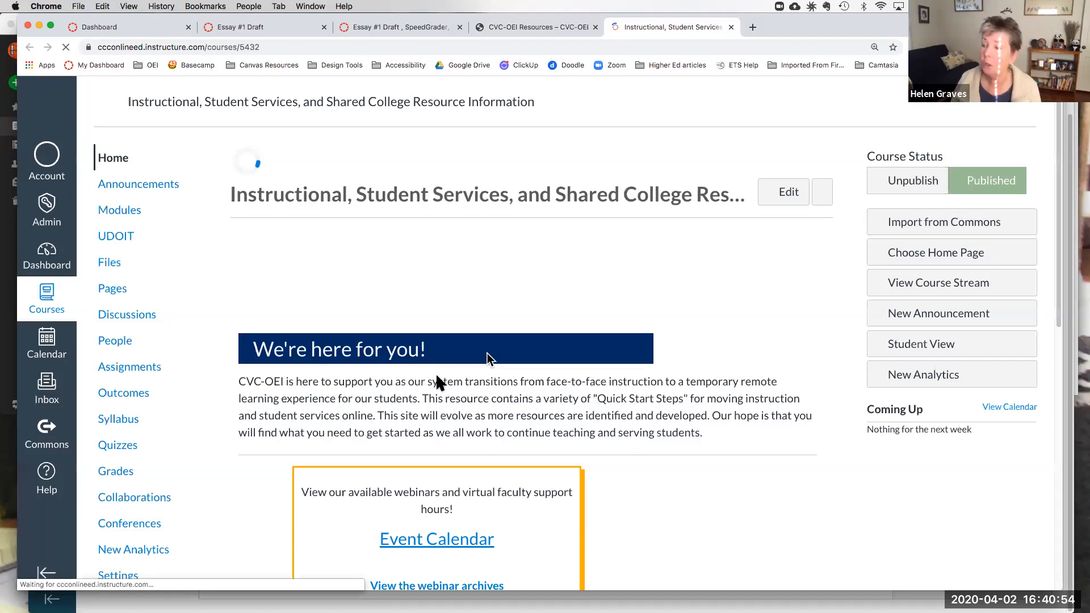
pyautogui.scroll(-3, 428, 363)
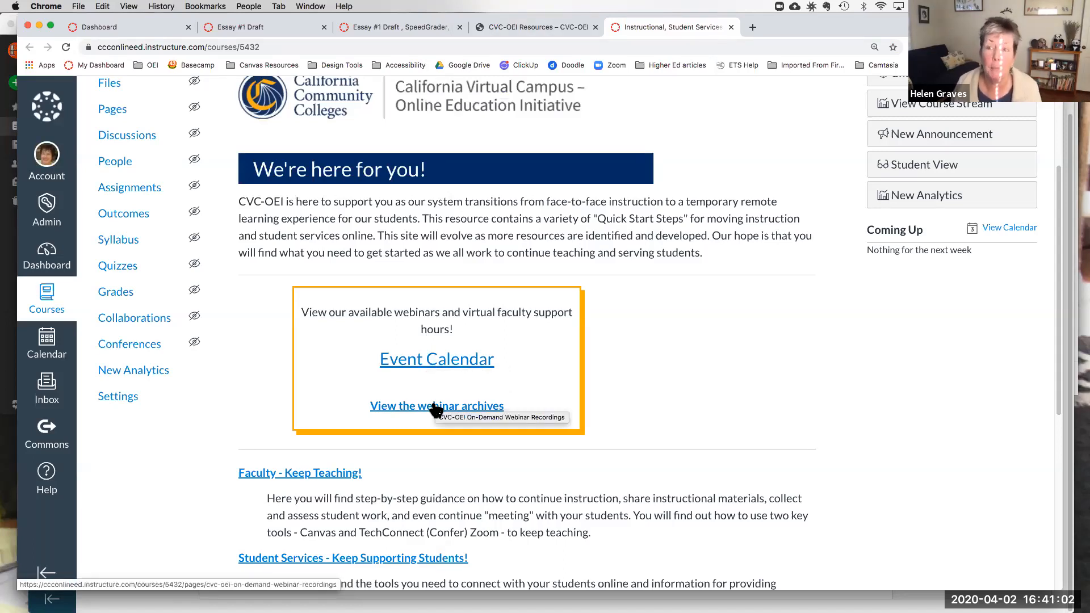
# - Return to the CVC-OEI Resources page and look over its remote instruction, upcoming events and technical resources
pyautogui.click(528, 29)
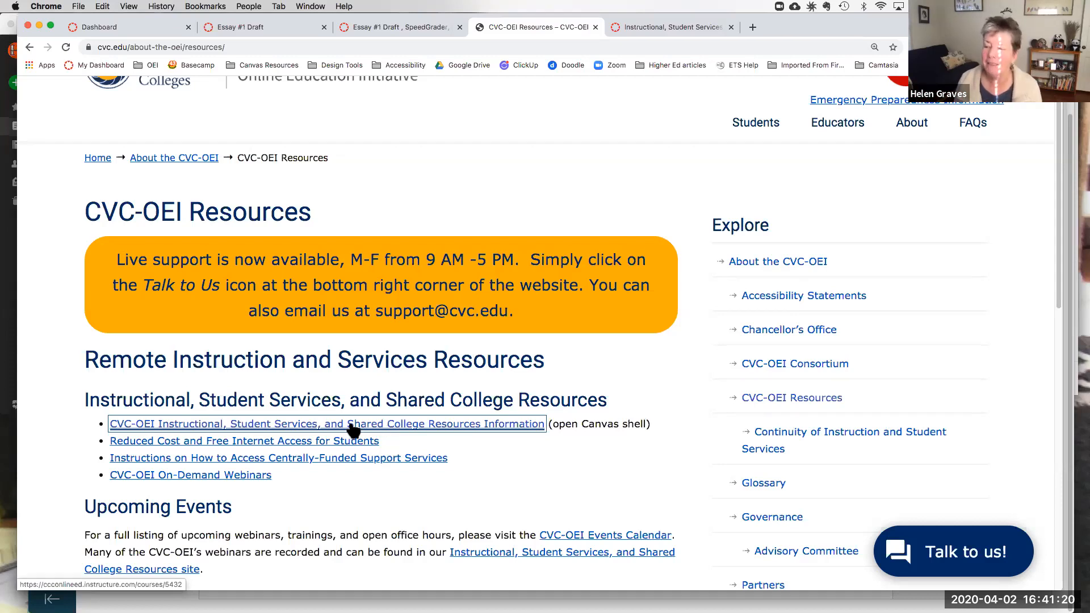
pyautogui.scroll(-1, 341, 471)
pyautogui.scroll(-3, 341, 472)
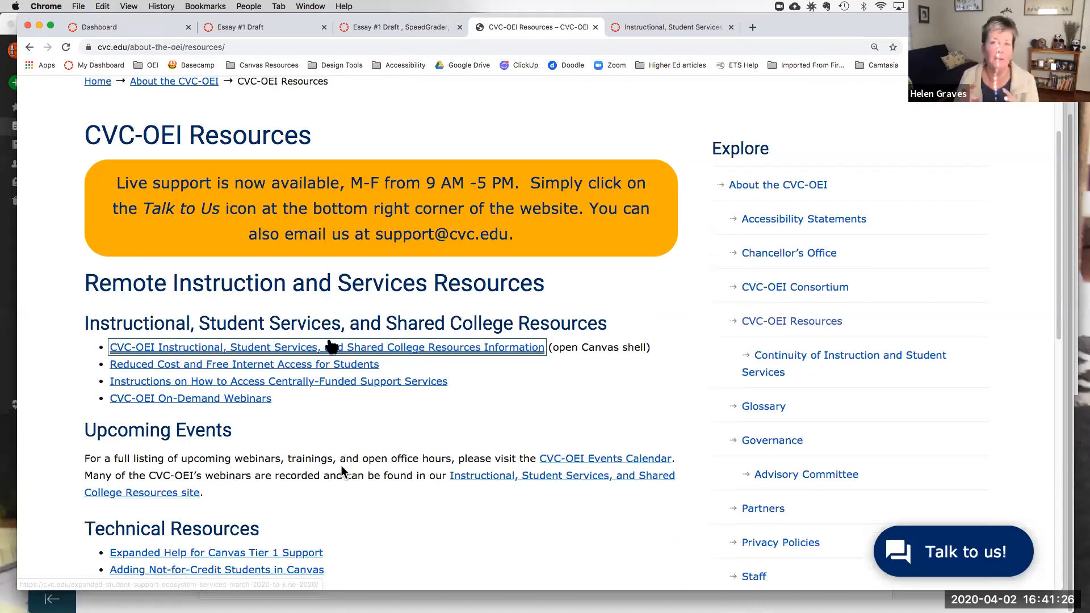
pyautogui.scroll(-3, 332, 347)
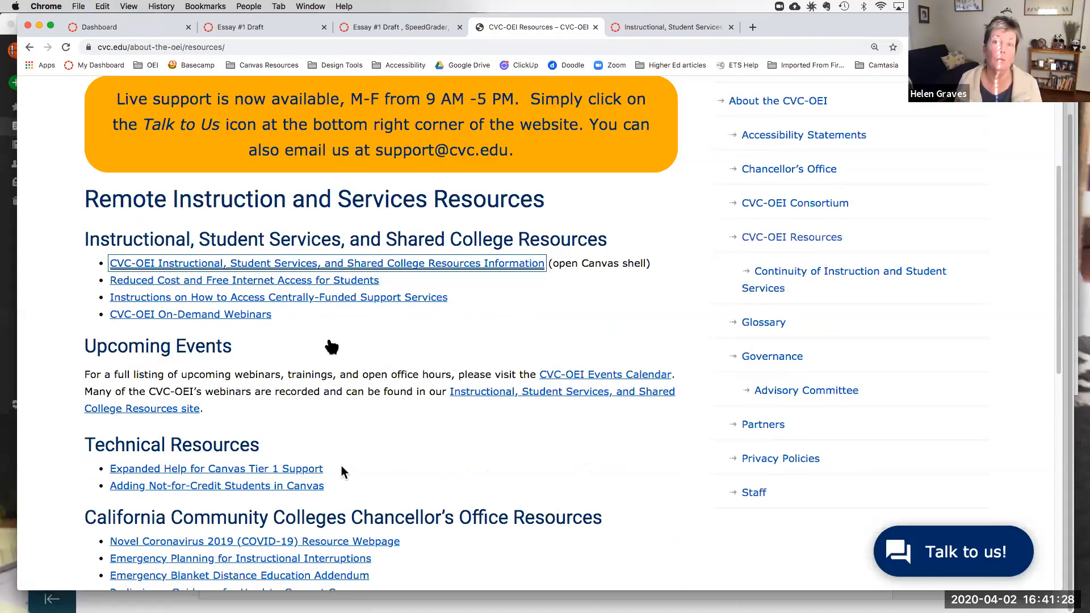
pyautogui.scroll(3, 333, 346)
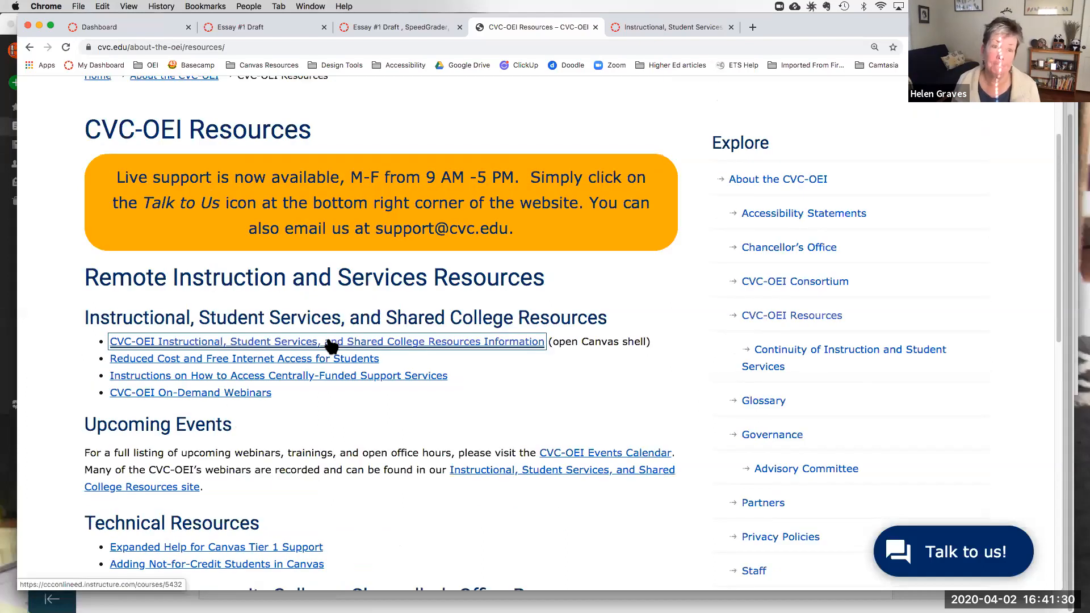